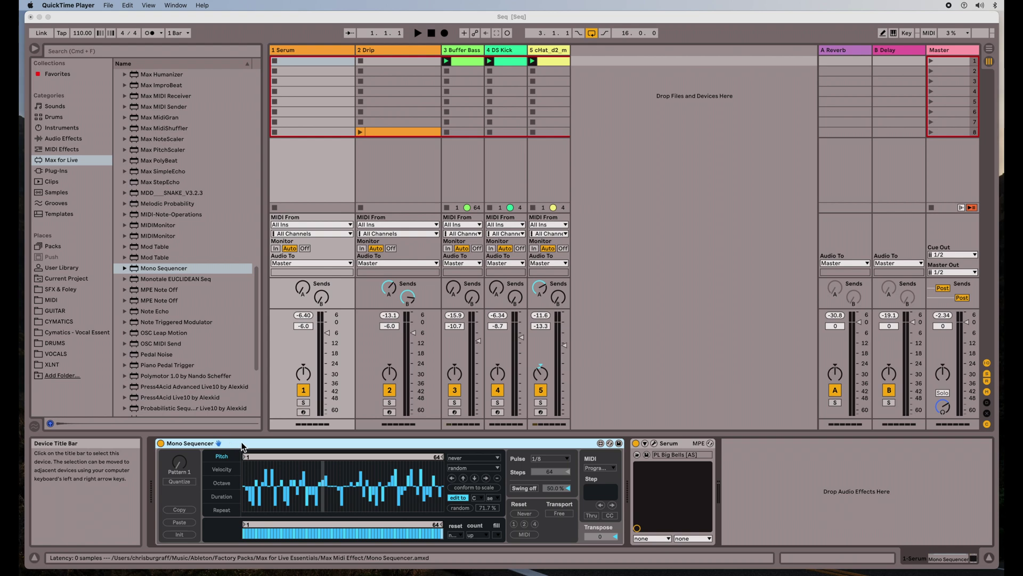
Step: Open the clip in the Drip track's eighth slot and look through its clip, launch, note and envelope settings
double_click(427, 133)
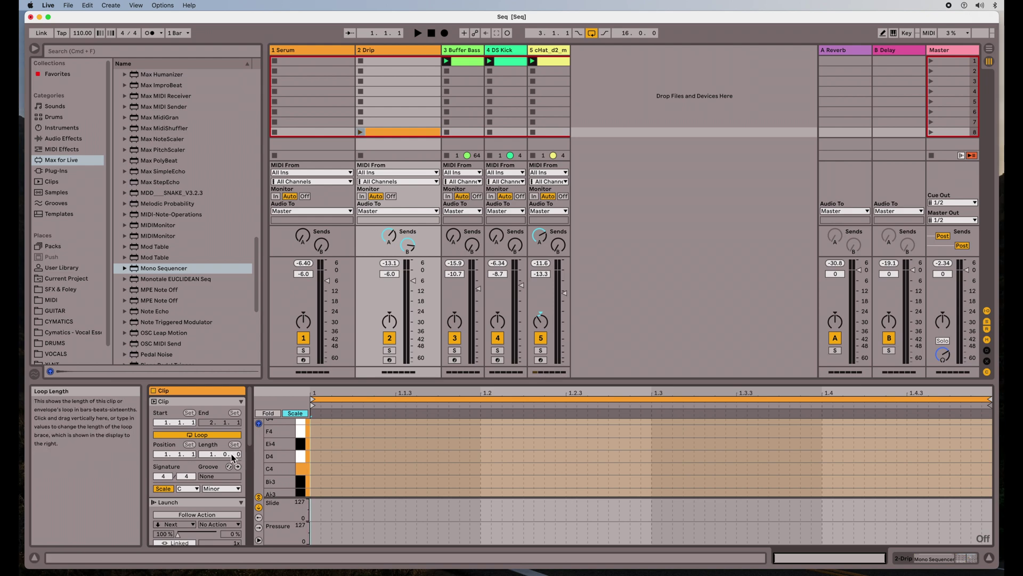
scroll(233, 458, "down", 5)
scroll(233, 458, "up", 5)
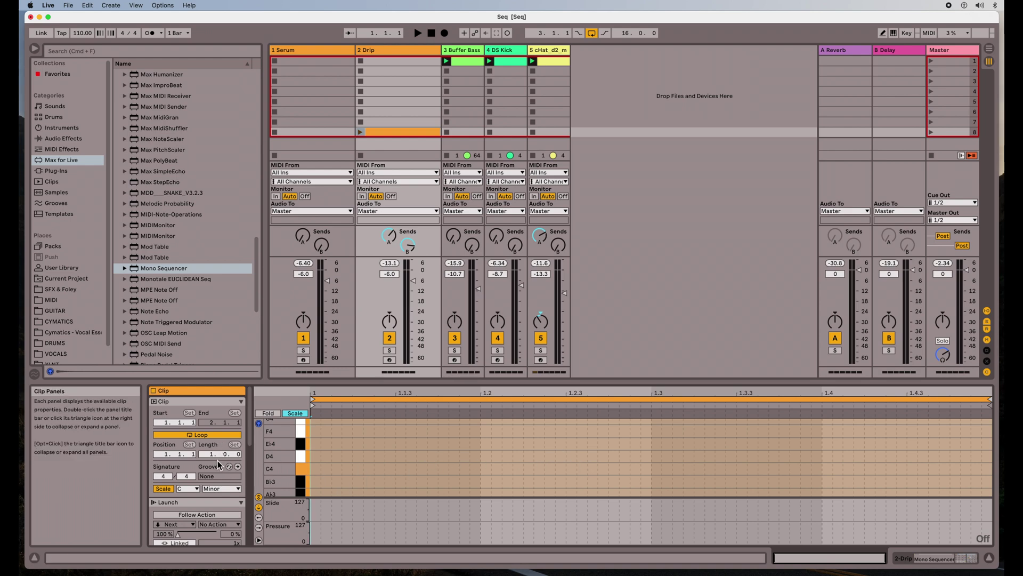
scroll(217, 461, "down", 3)
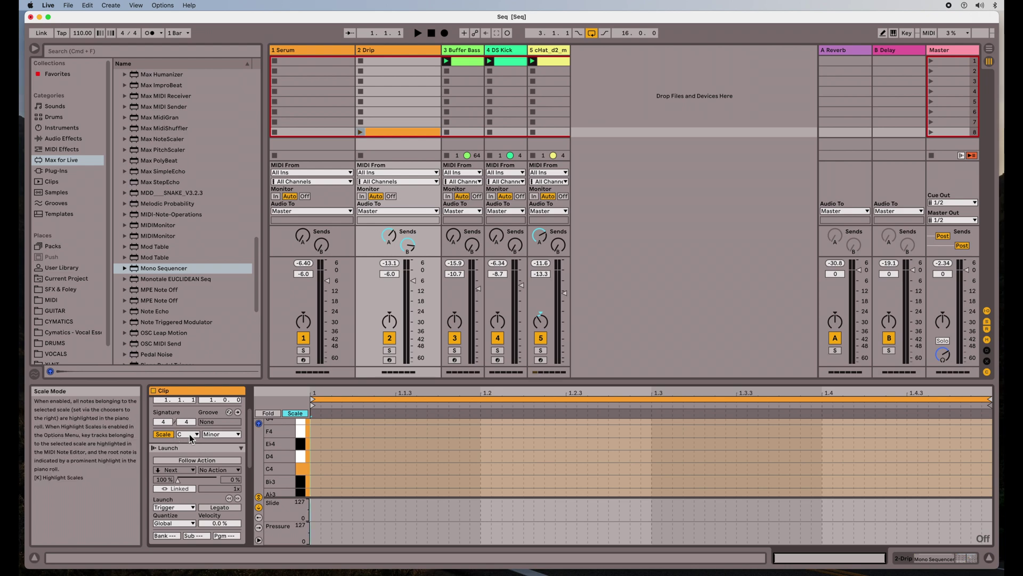
scroll(222, 450, "down", 3)
scroll(221, 449, "down", 3)
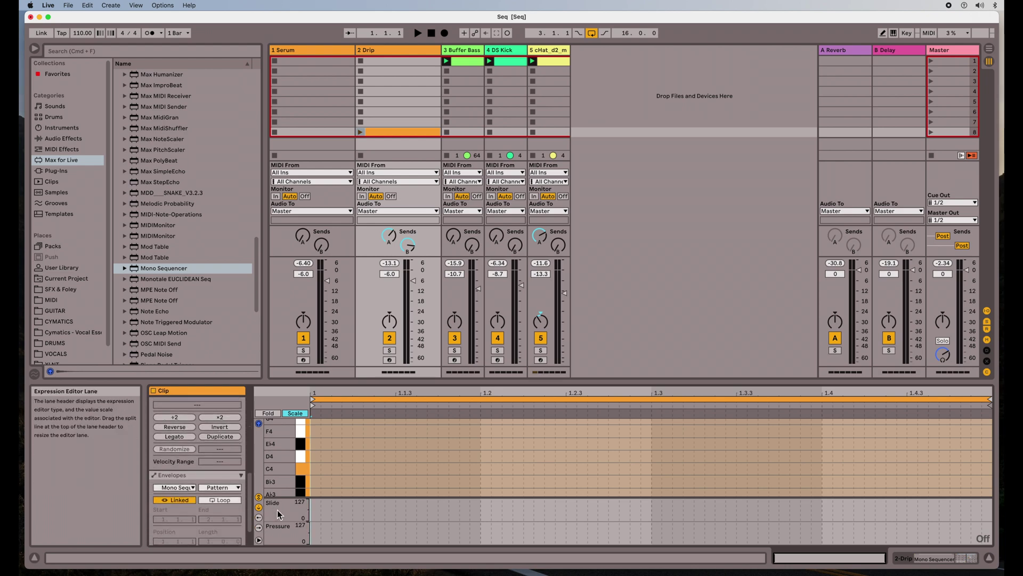
scroll(221, 466, "up", 10)
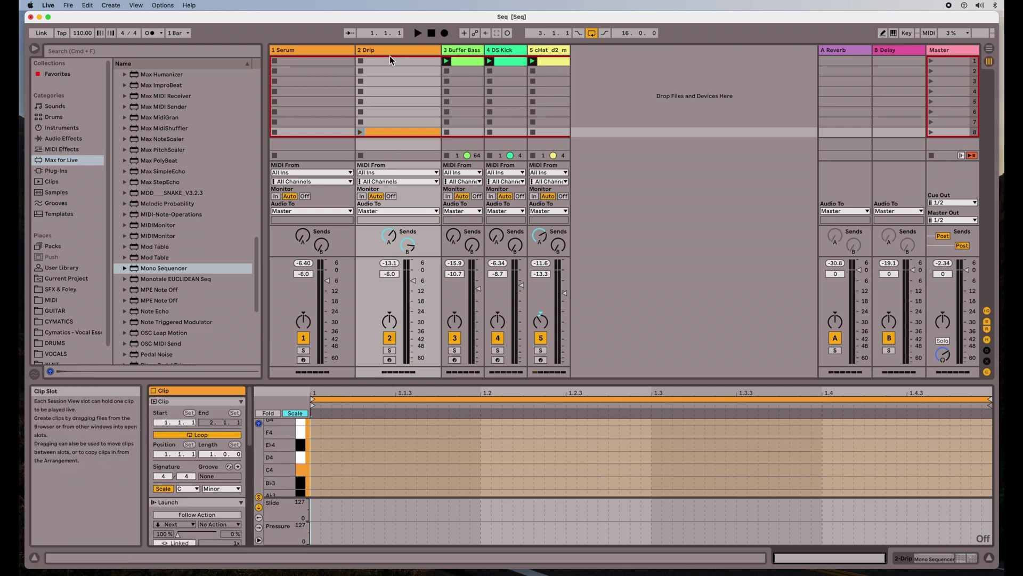
Step: Select the Serum track, play all the tracks together and stop playback
left_click(335, 51)
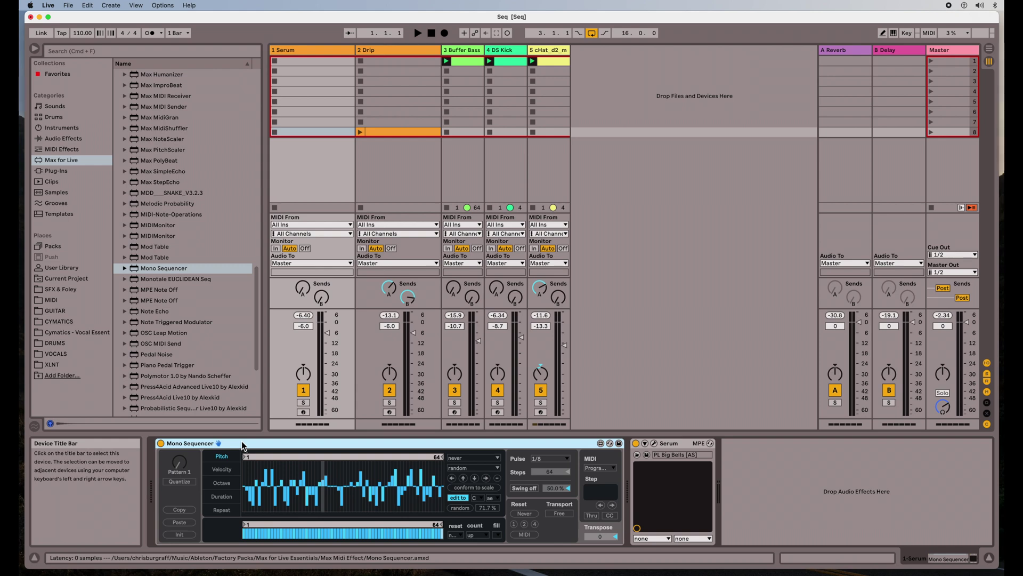
left_click(418, 33)
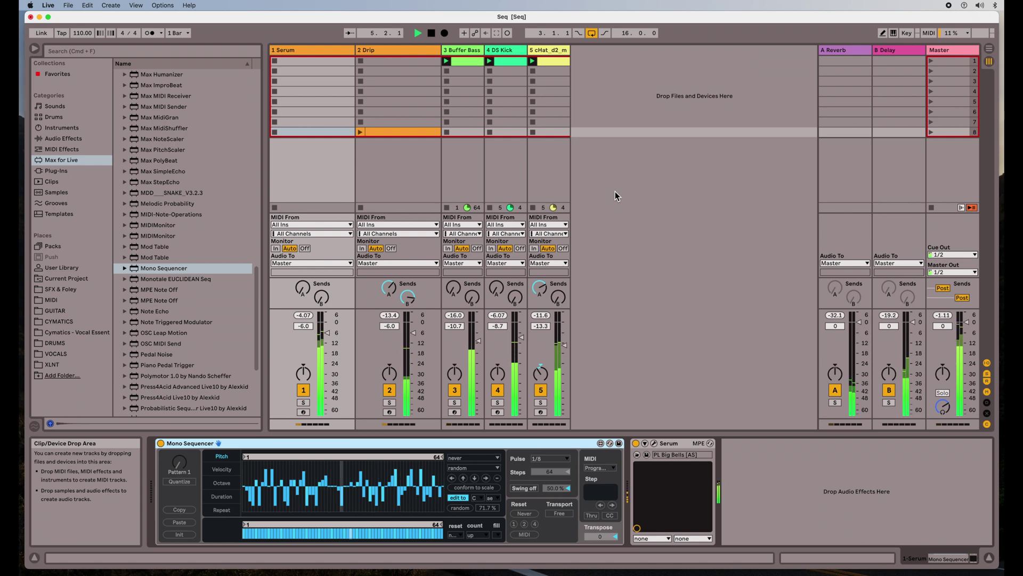
left_click(432, 33)
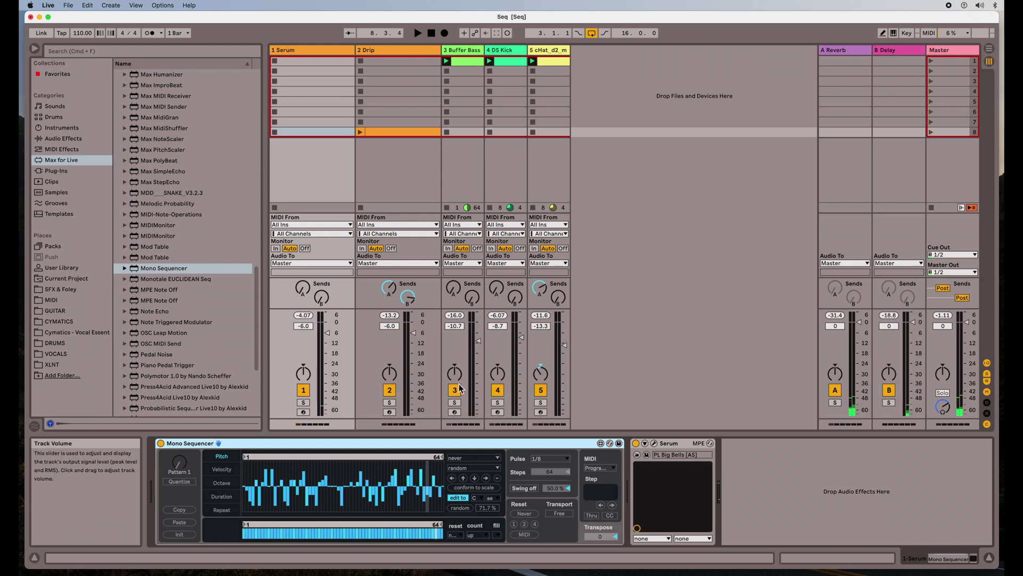
Step: Mute the hi-hat, DS Kick and Buffer Bass tracks
left_click(540, 390)
left_click(498, 389)
left_click(455, 390)
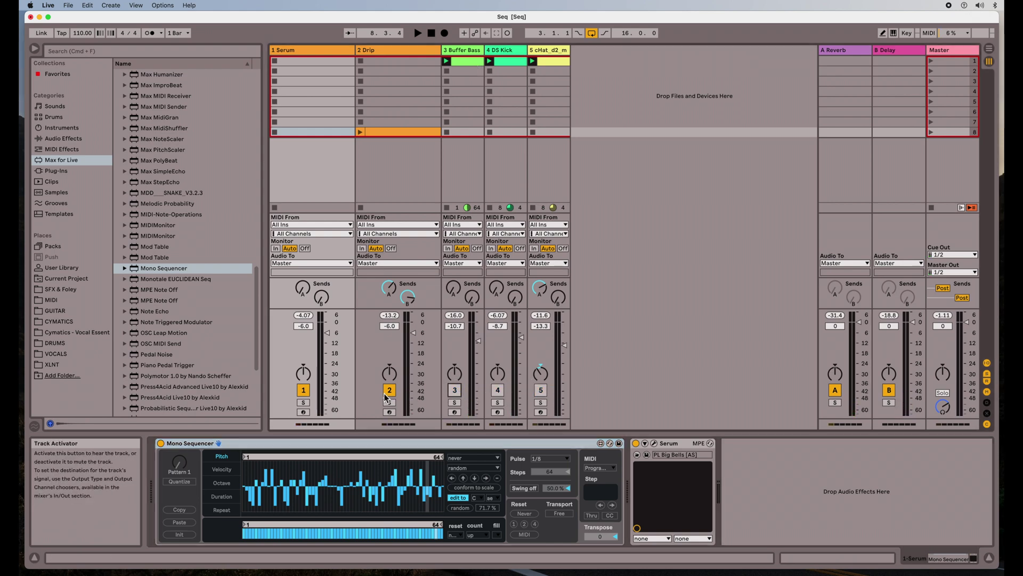
Step: Play the Serum and Drip tracks without the others, stop, and compare the Mono Sequencer device on each track
left_click(386, 53)
key("Left")
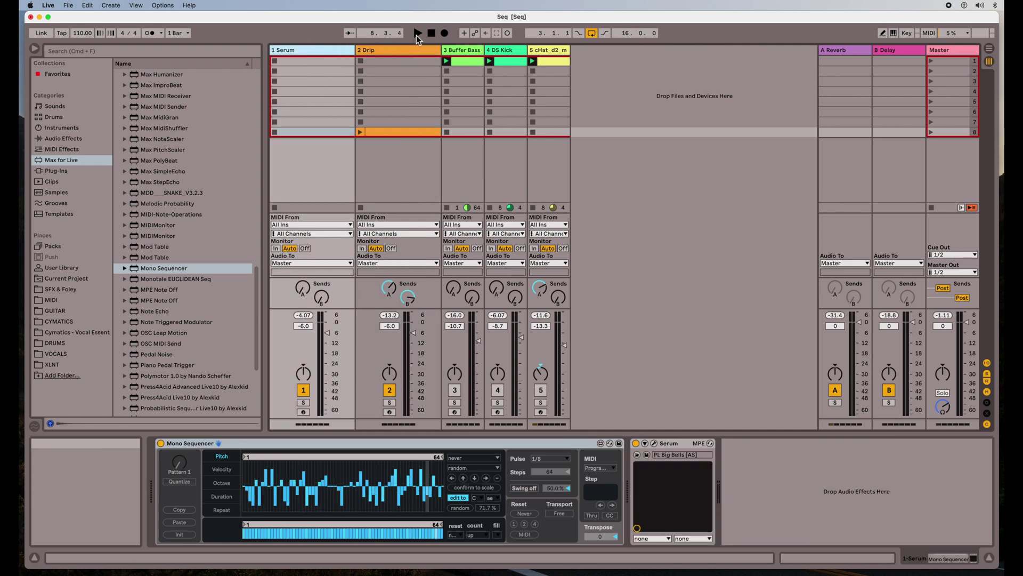
left_click(417, 33)
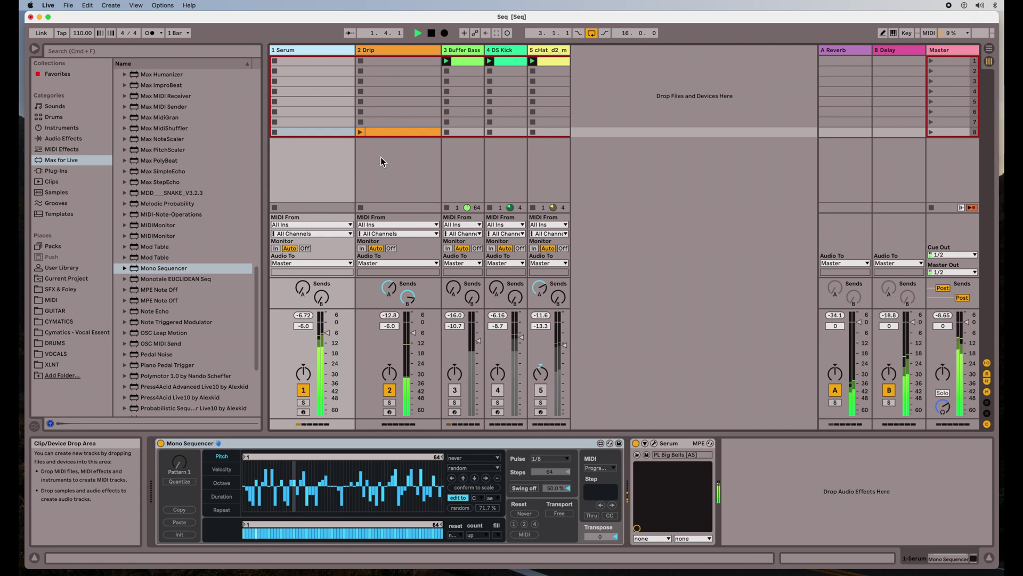
left_click(398, 53)
left_click(335, 52)
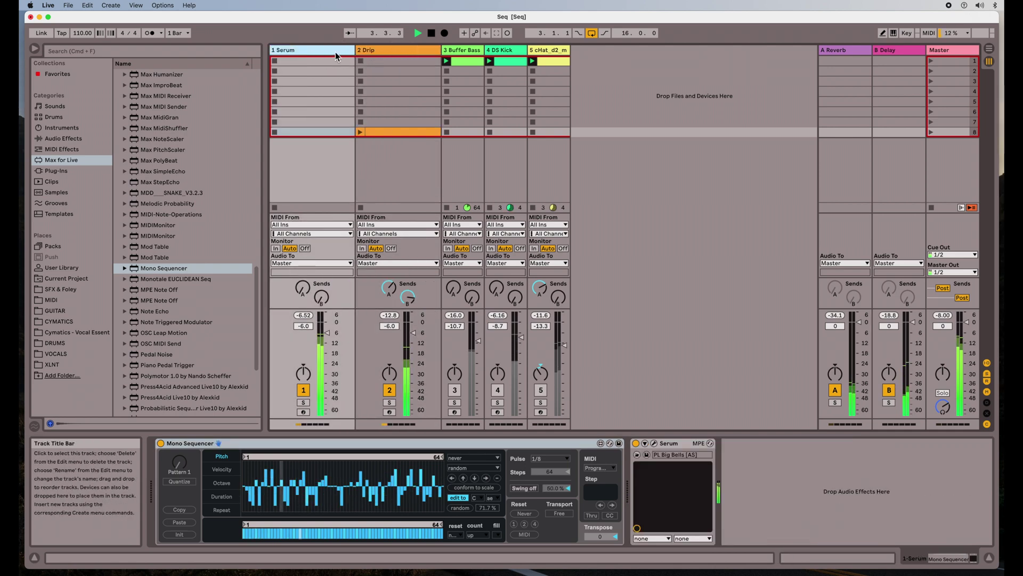
left_click(432, 34)
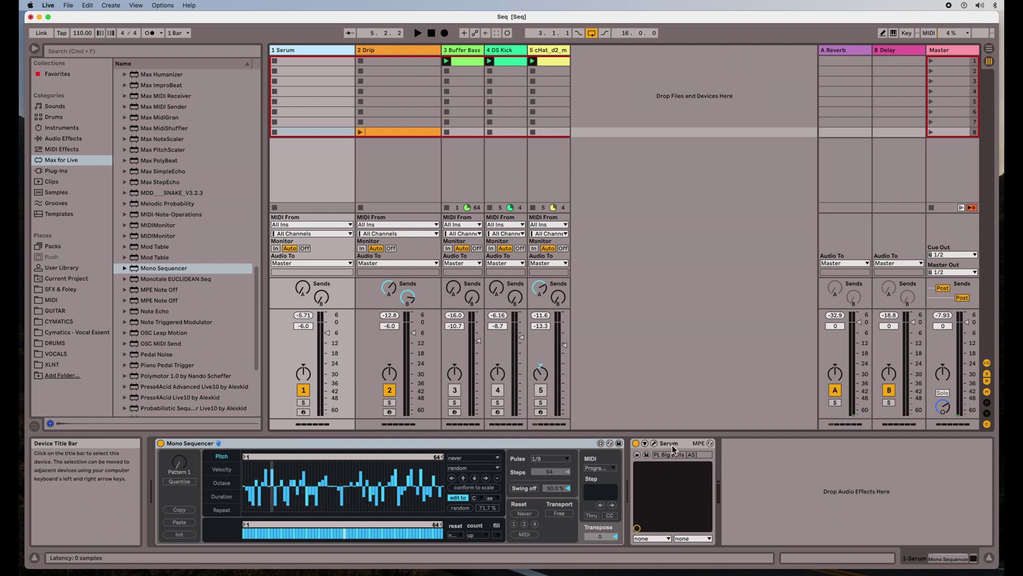
left_click(426, 49)
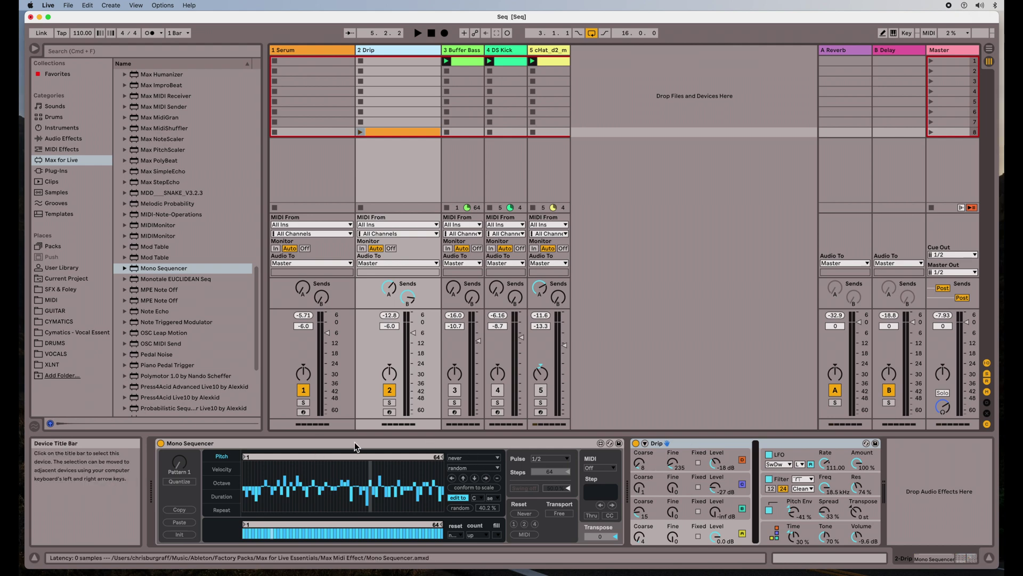
left_click(305, 51)
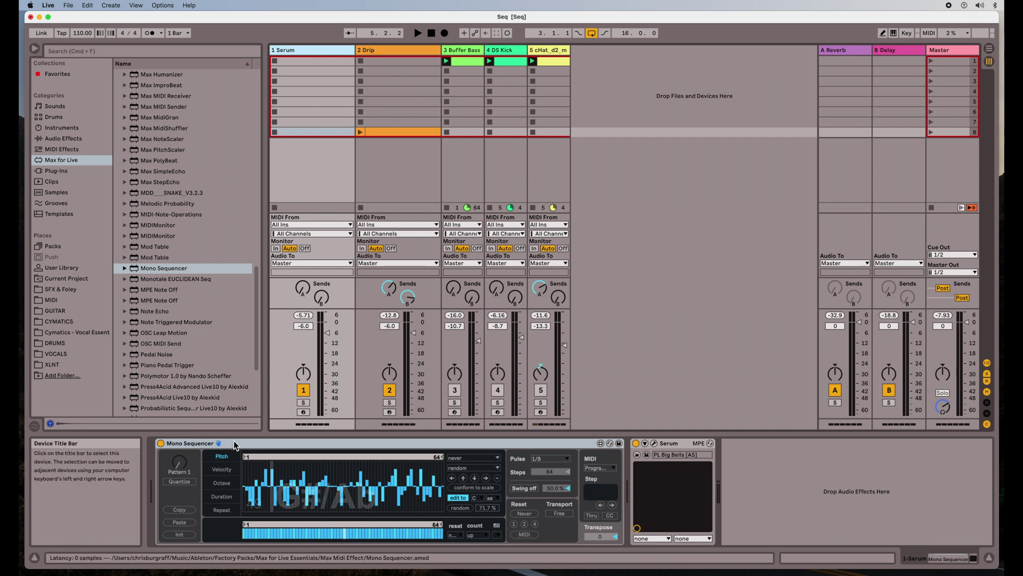
Step: Switch the Serum track's Mono Sequencer to Pattern 2, audition it and mute the Drip track
left_click_drag(180, 471, 179, 467)
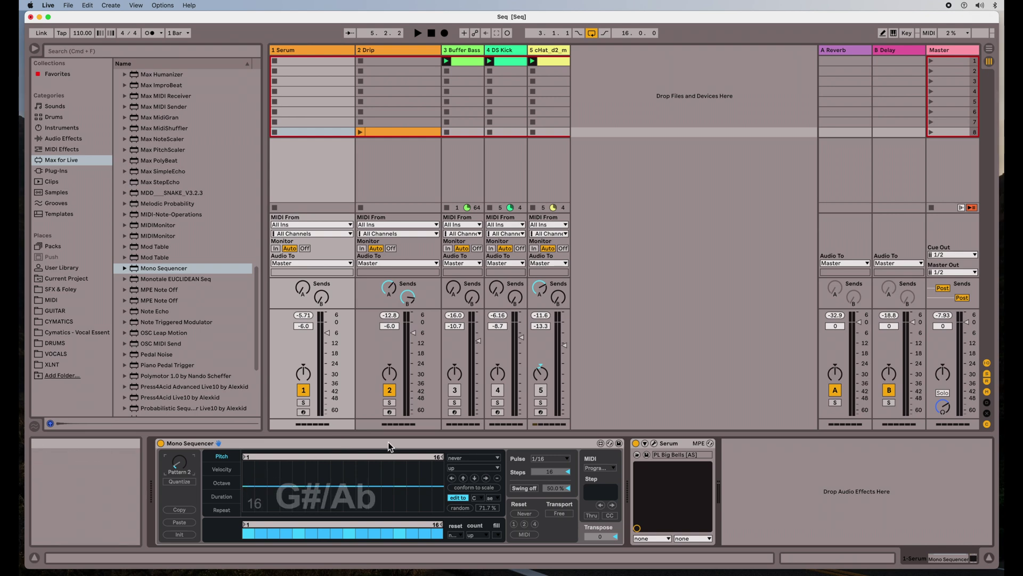
key("space")
left_click(389, 390)
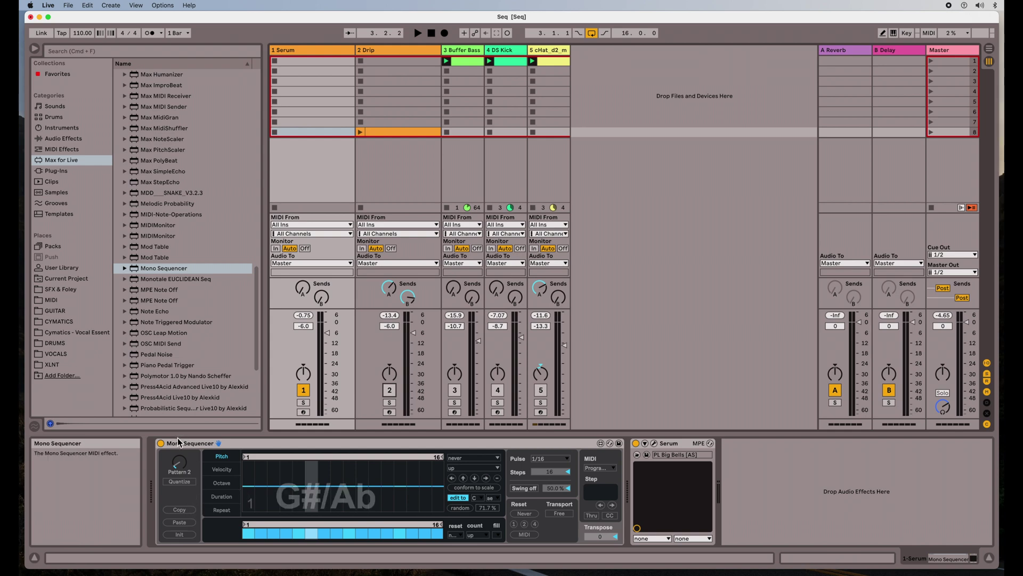
Step: View the Velocity, Octave, Duration and Repeat lanes of the Mono Sequencer and return to the Pitch lane
left_click(223, 470)
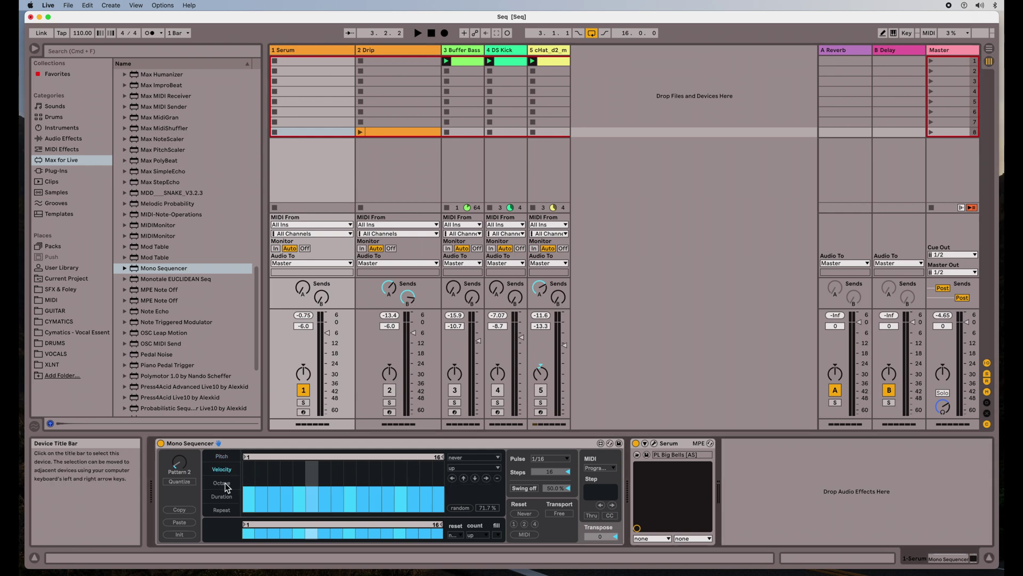
left_click(224, 482)
left_click(228, 497)
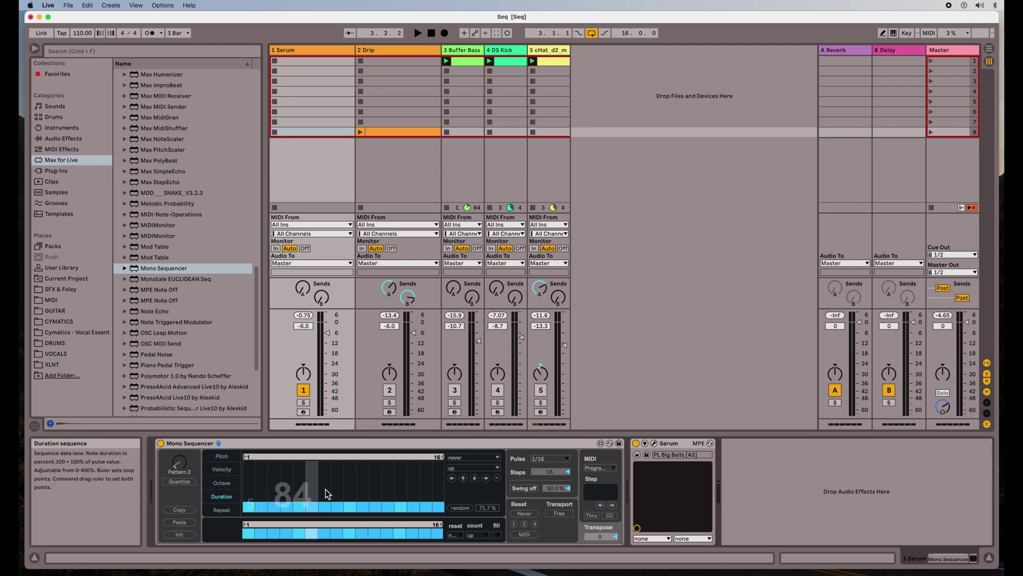
left_click(222, 510)
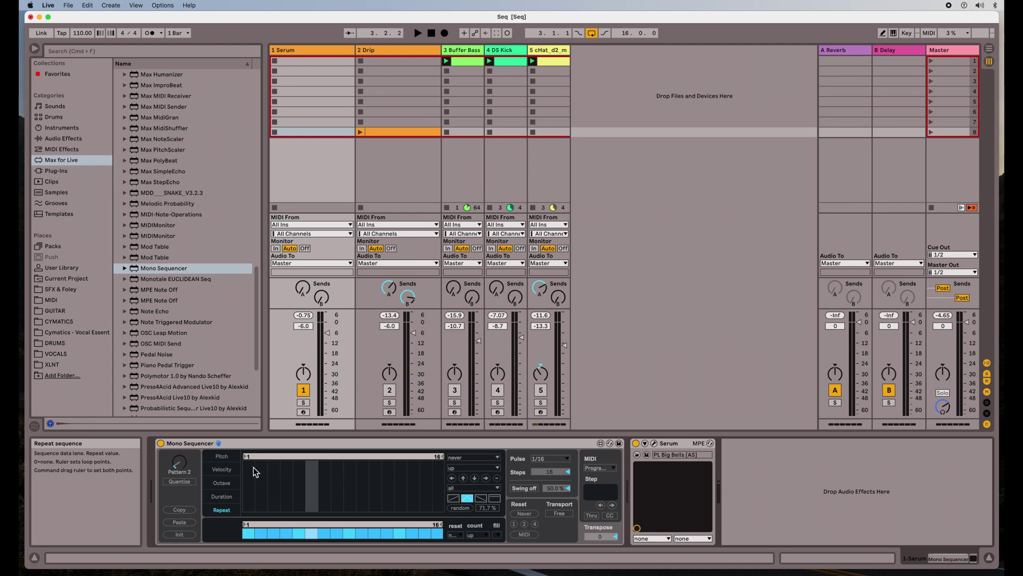
left_click(225, 457)
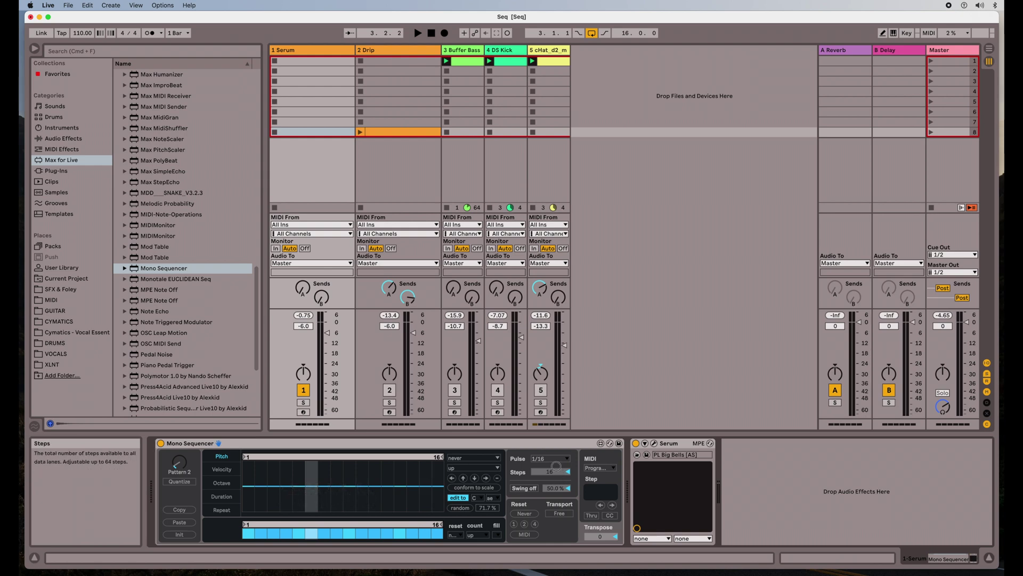
Step: Set the sequencer to 64 steps, extend the pitch loop to step 64 and reset all pitches to the centre line
left_click_drag(555, 473, 555, 474)
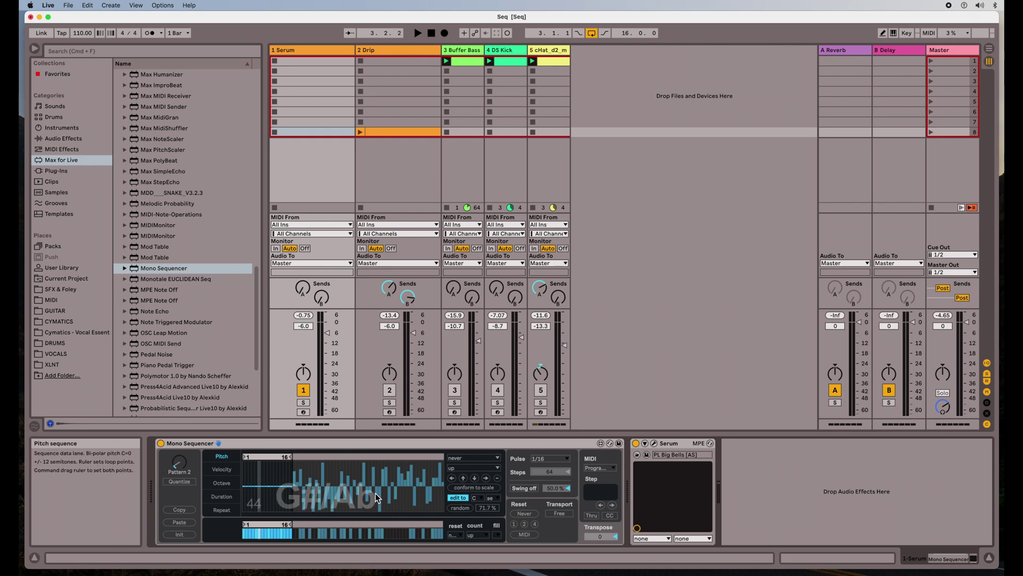
left_click_drag(291, 457, 436, 464)
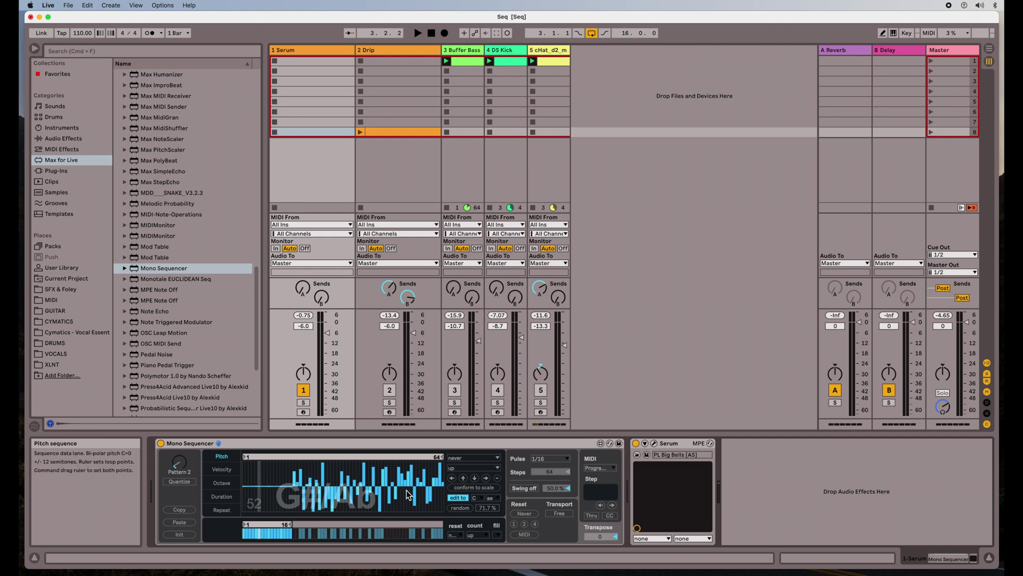
left_click(498, 478)
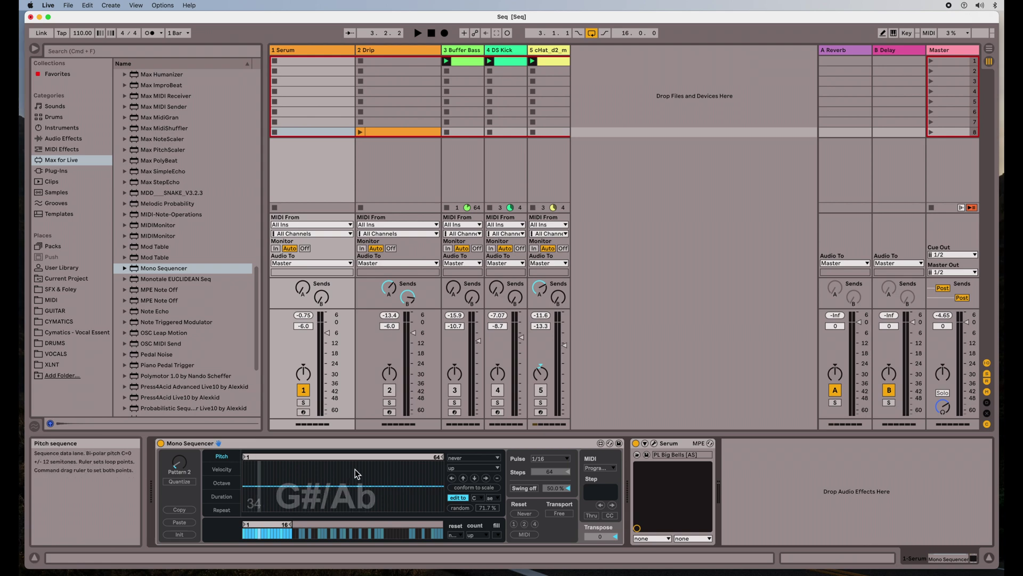
Step: Extend the step-enable lane's loop to step 64 and fill the lane with all steps on
left_click_drag(292, 523, 443, 524)
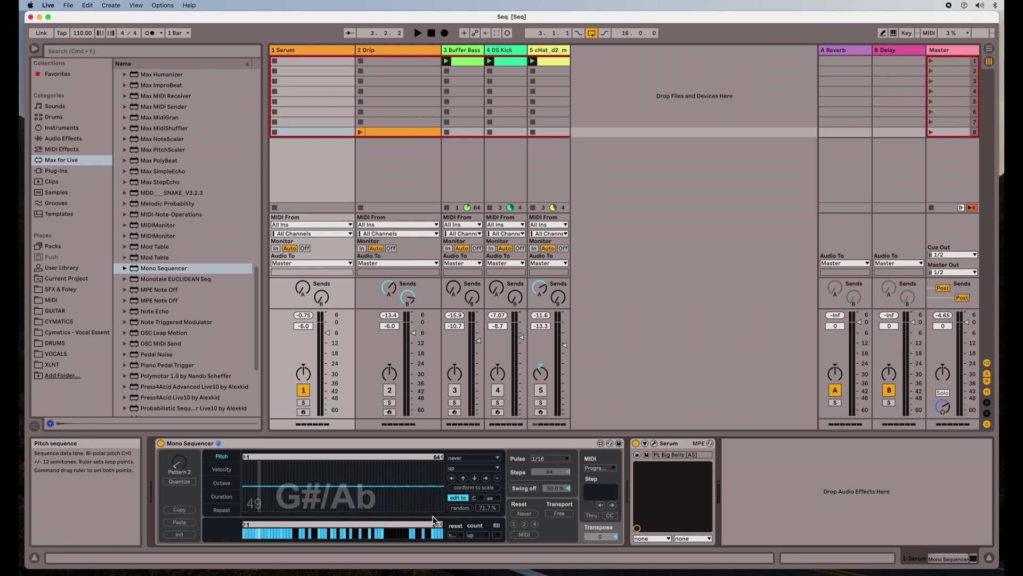
left_click(496, 535)
left_click(499, 544)
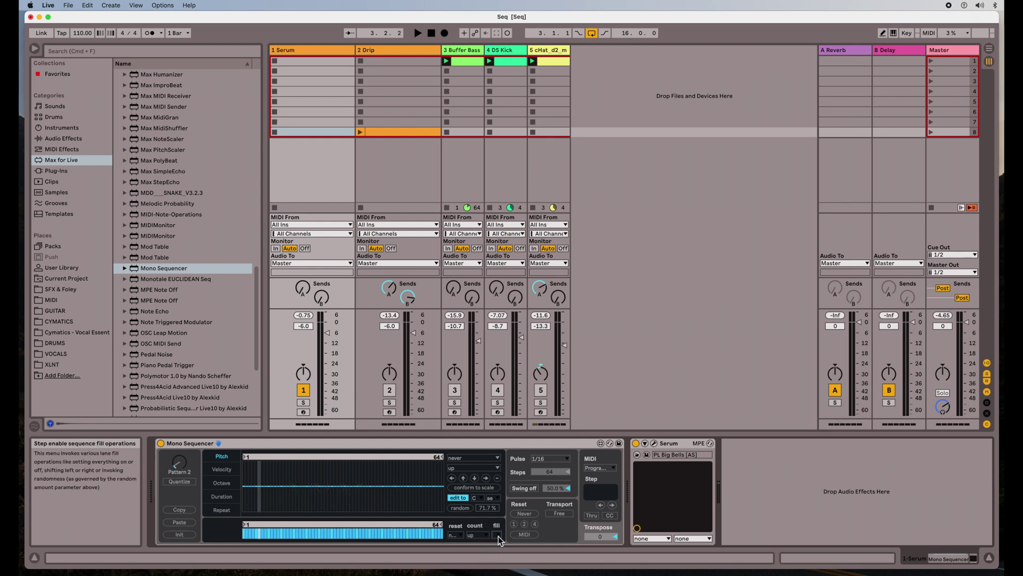
Step: Try the all off and random fills on the step-enable lane, and restore the all on fill
left_click(498, 536)
left_click(501, 553)
left_click(498, 536)
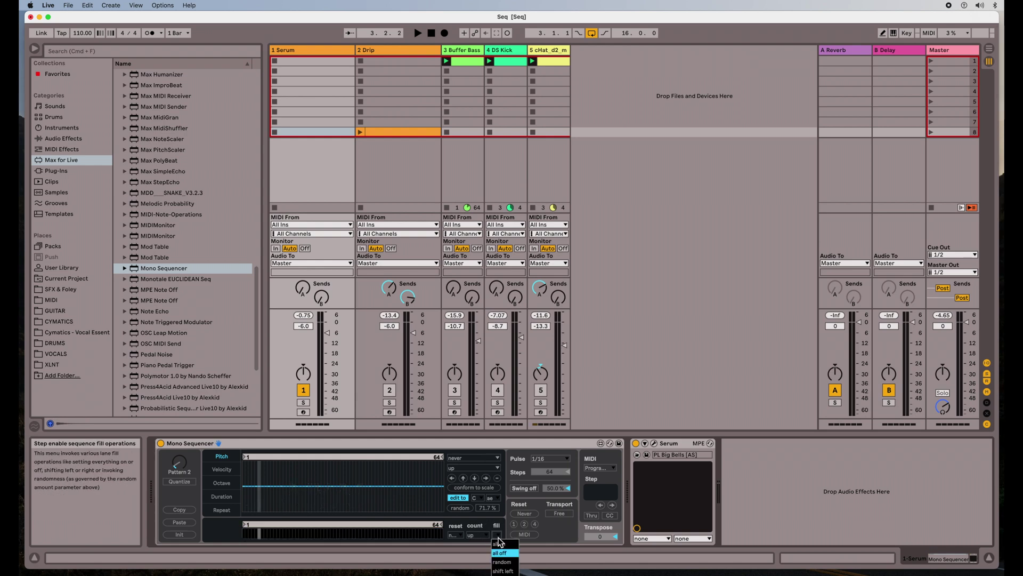
left_click(501, 561)
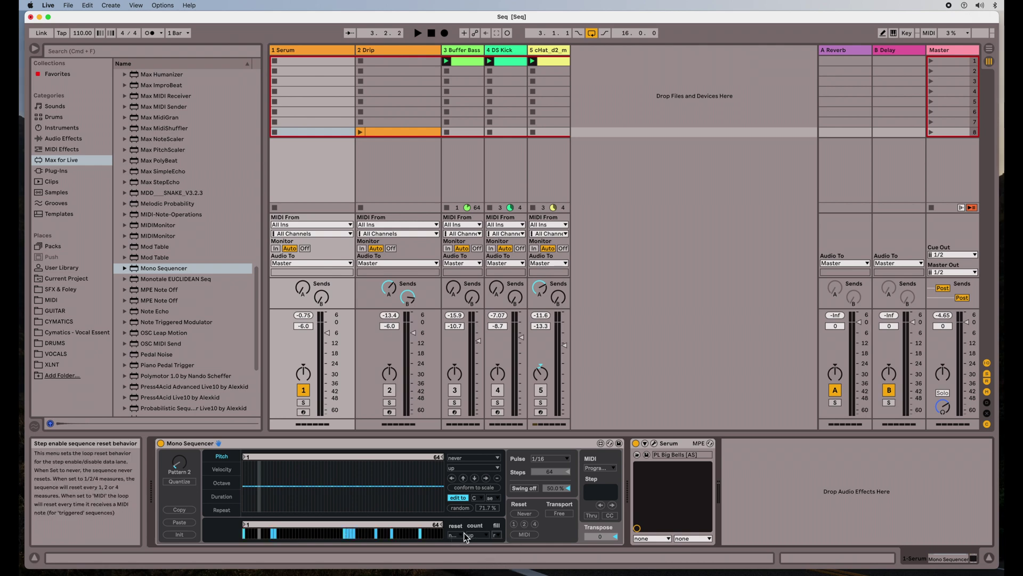
left_click(496, 536)
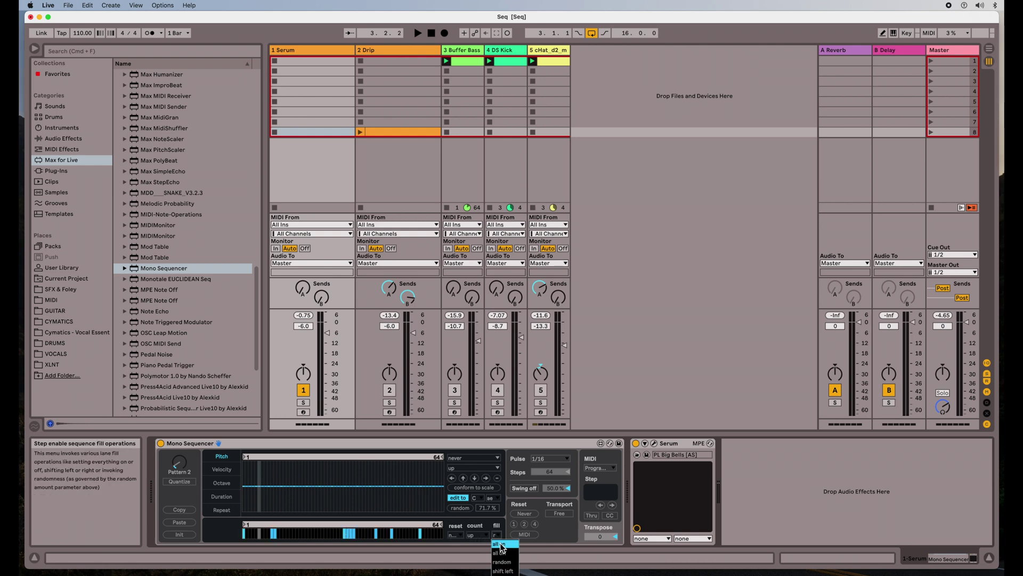
left_click(500, 542)
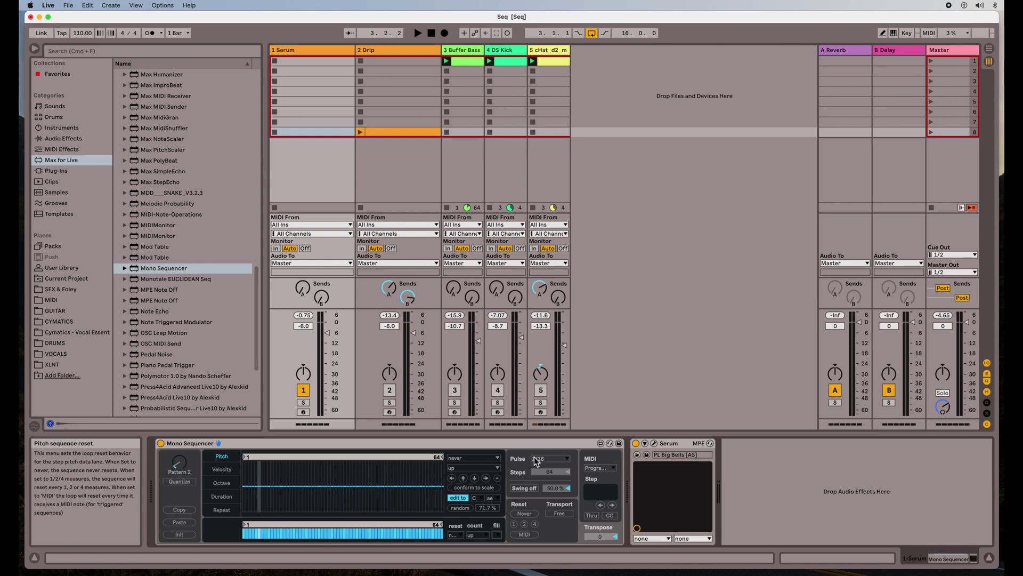
Step: Set the Mono Sequencer's pulse value to 1/8
left_click(562, 458)
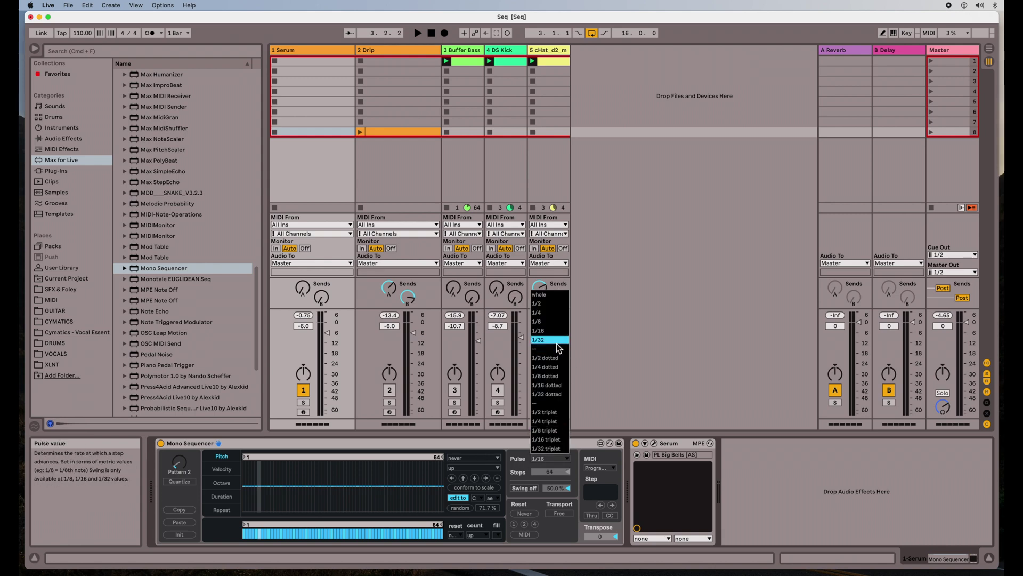
left_click(553, 322)
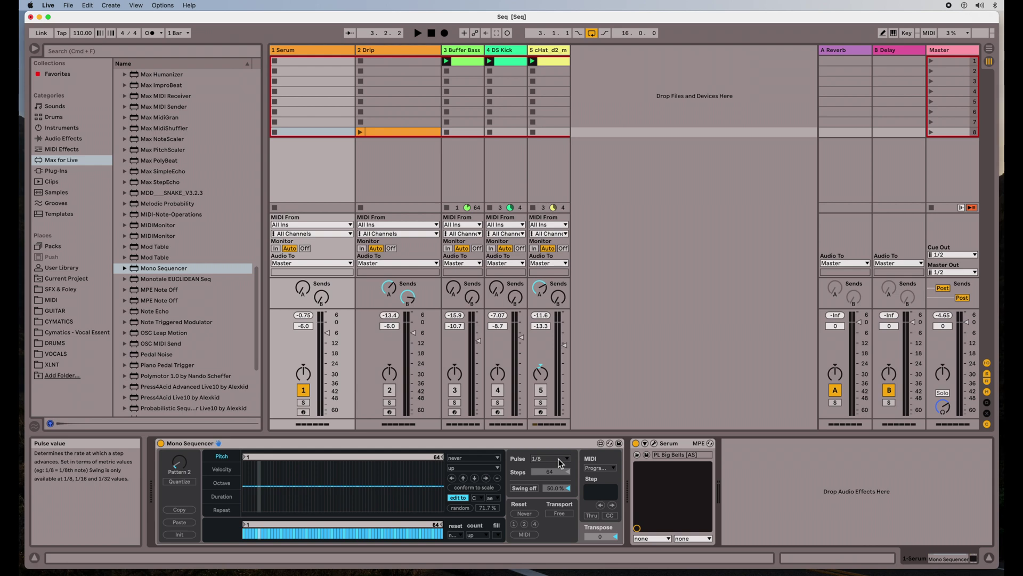
Step: Look through the loop reset options for the pitch lane
left_click(469, 459)
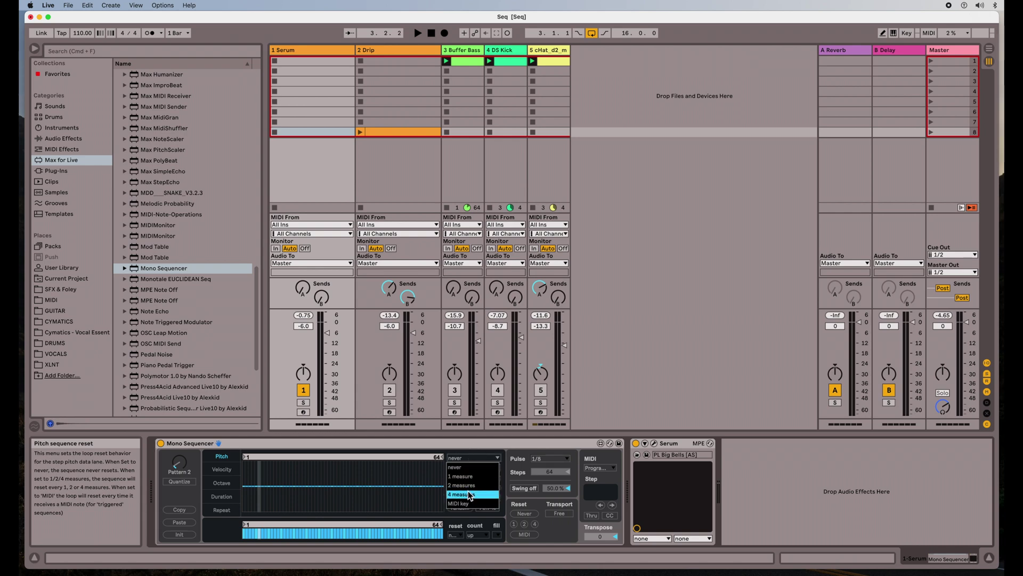
left_click(468, 459)
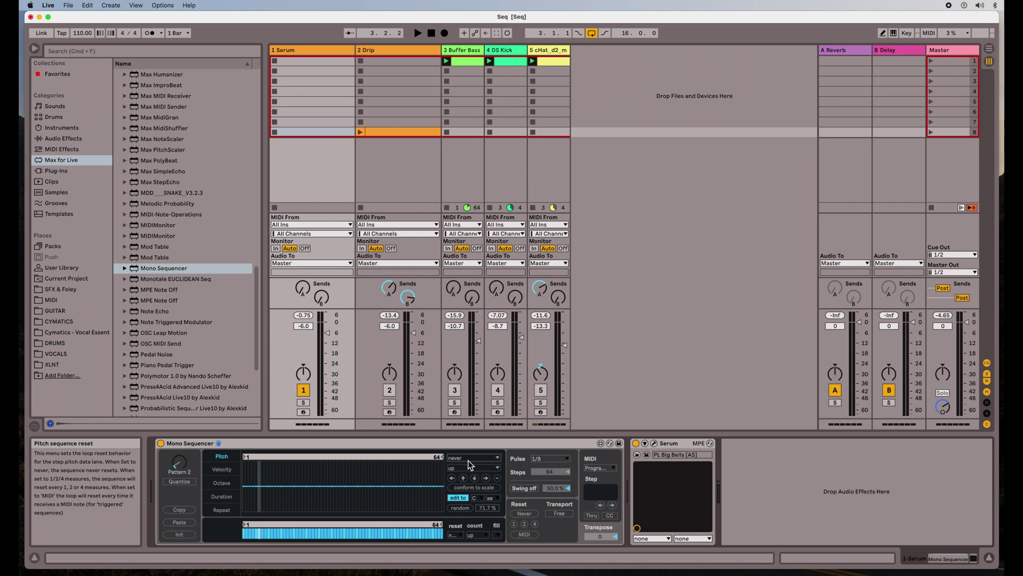
left_click(468, 458)
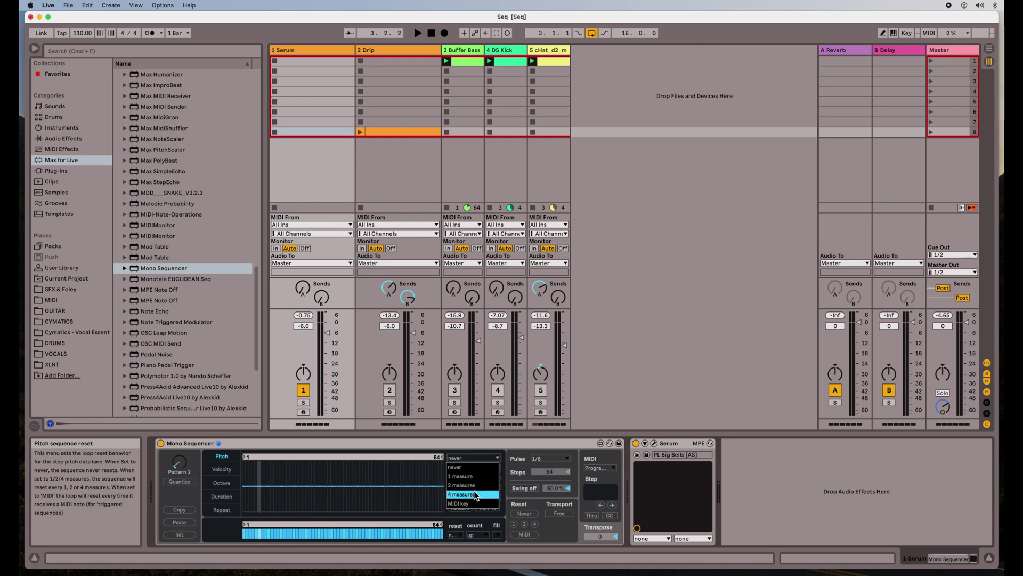
left_click(471, 460)
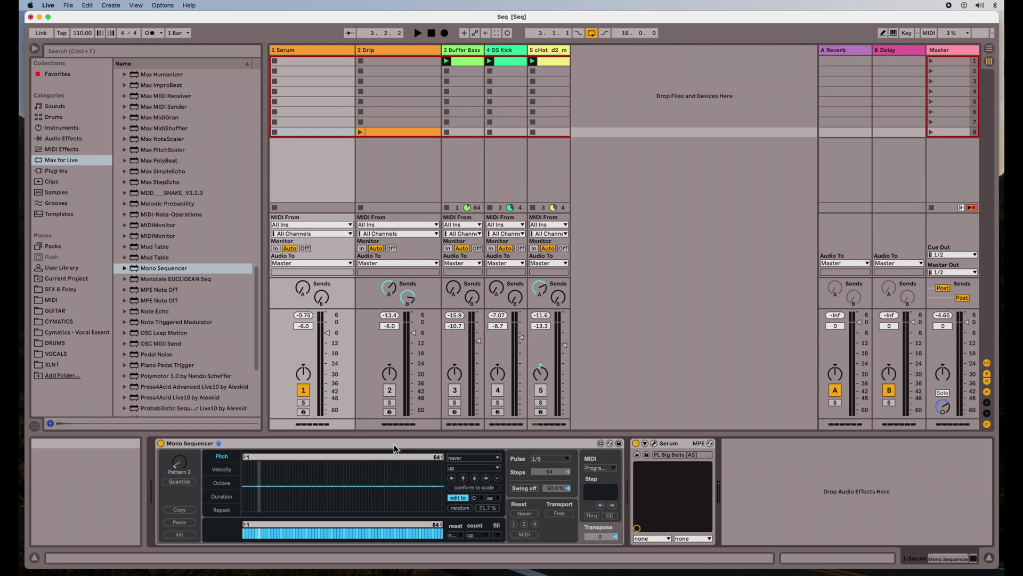
Step: Review the playback behaviour options for the pitch lane and set its behaviour to random
left_click(474, 468)
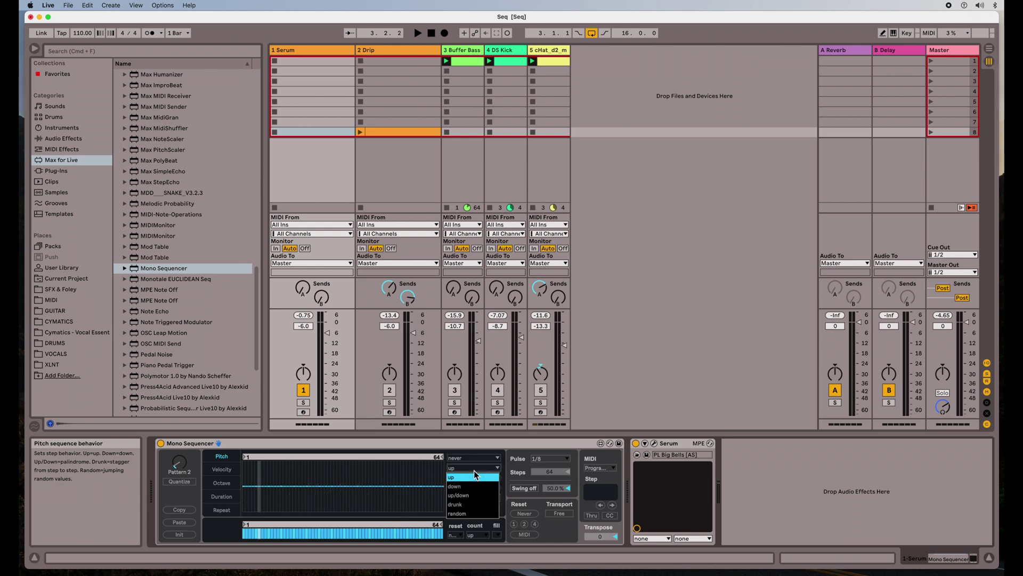
left_click(464, 472)
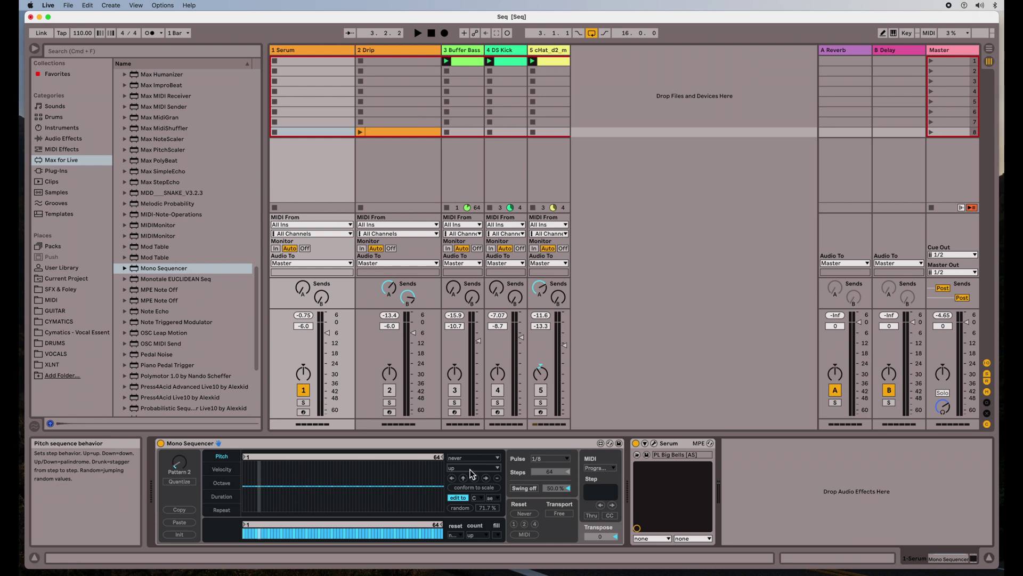
left_click(470, 470)
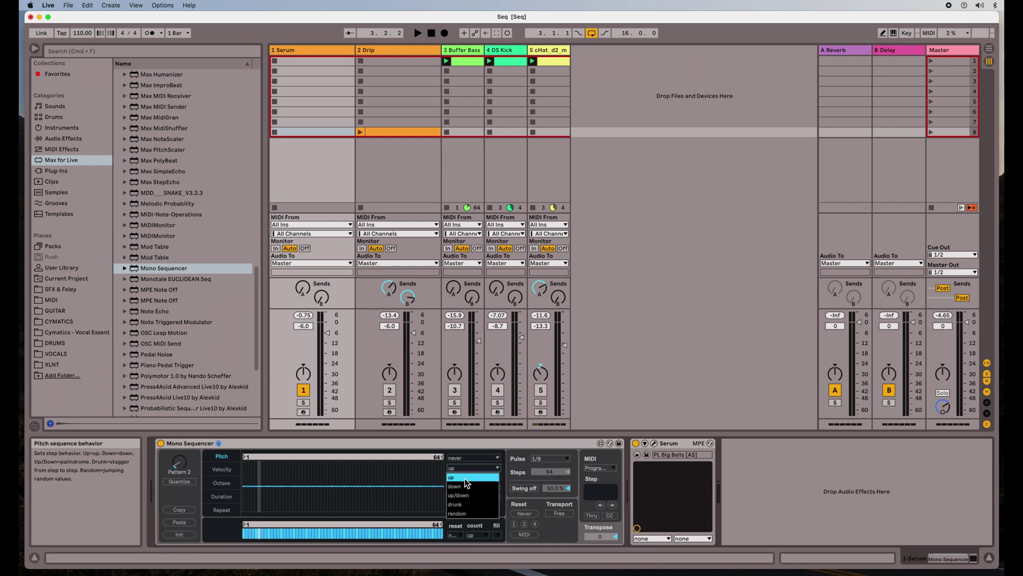
left_click(465, 478)
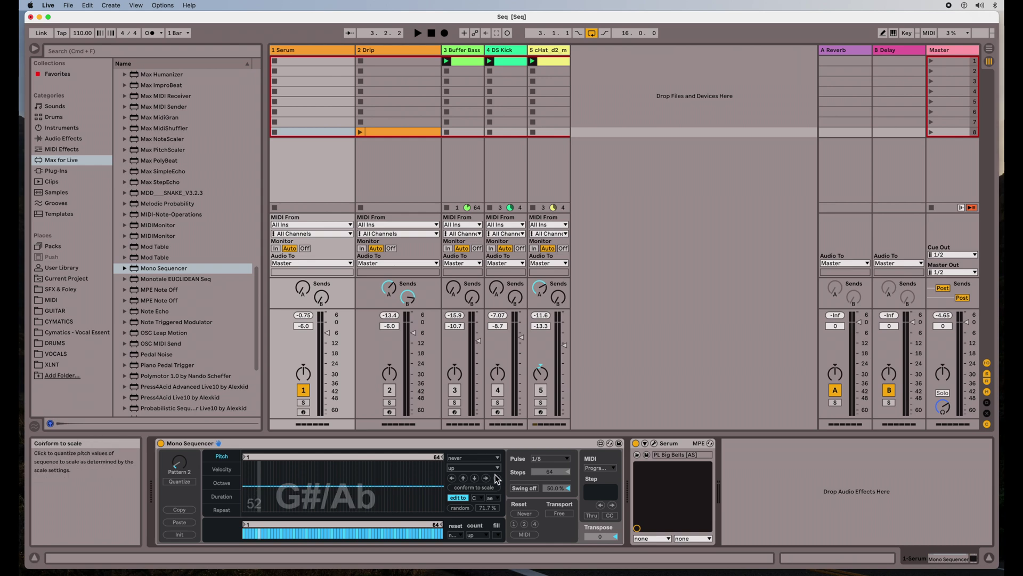
left_click(489, 467)
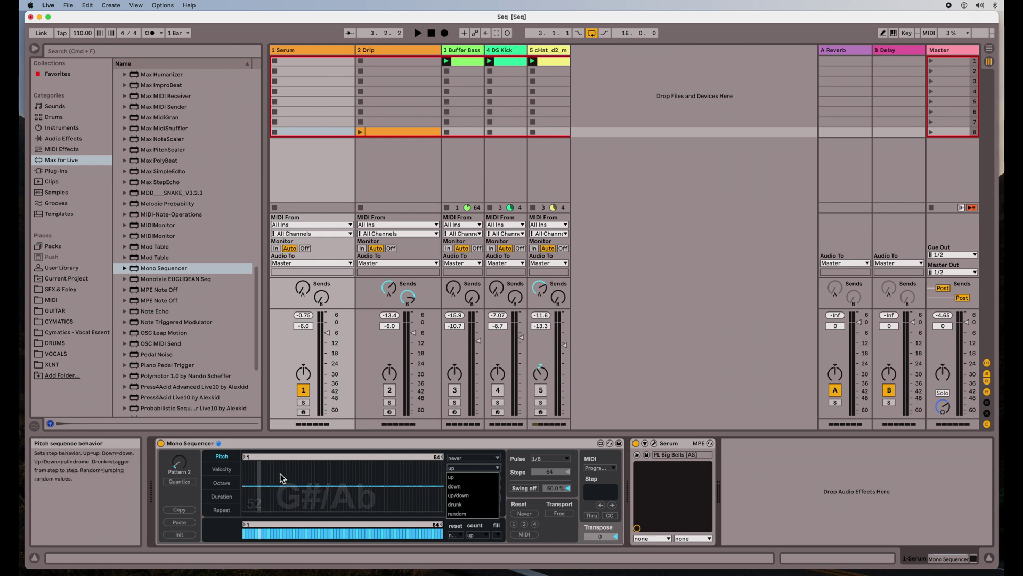
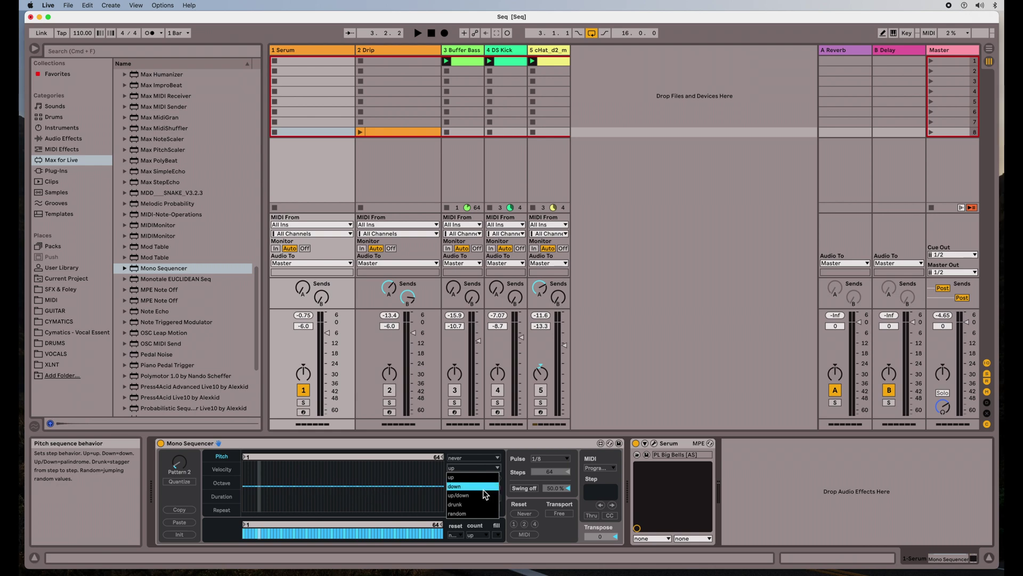
left_click(463, 513)
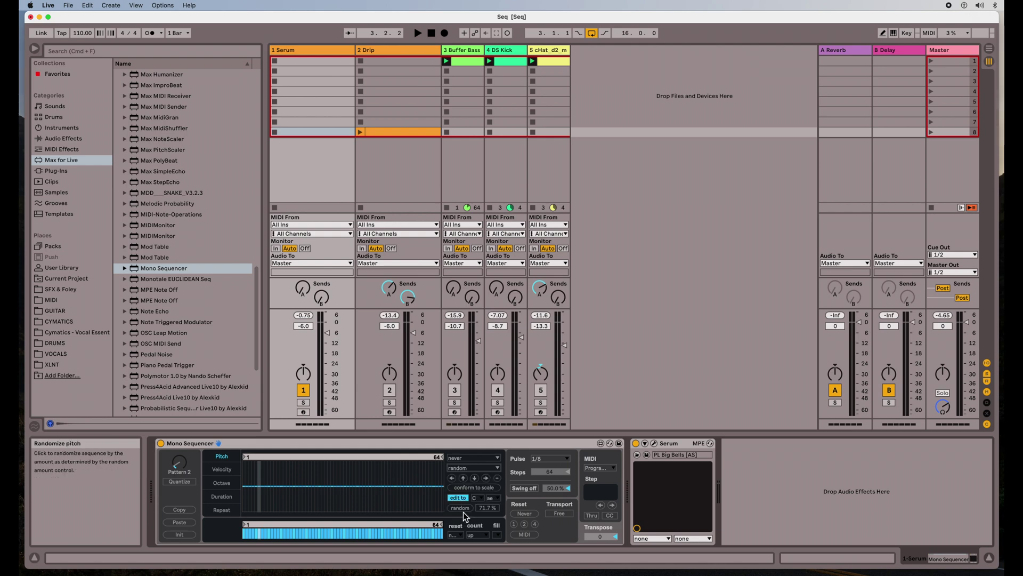
left_click(462, 510)
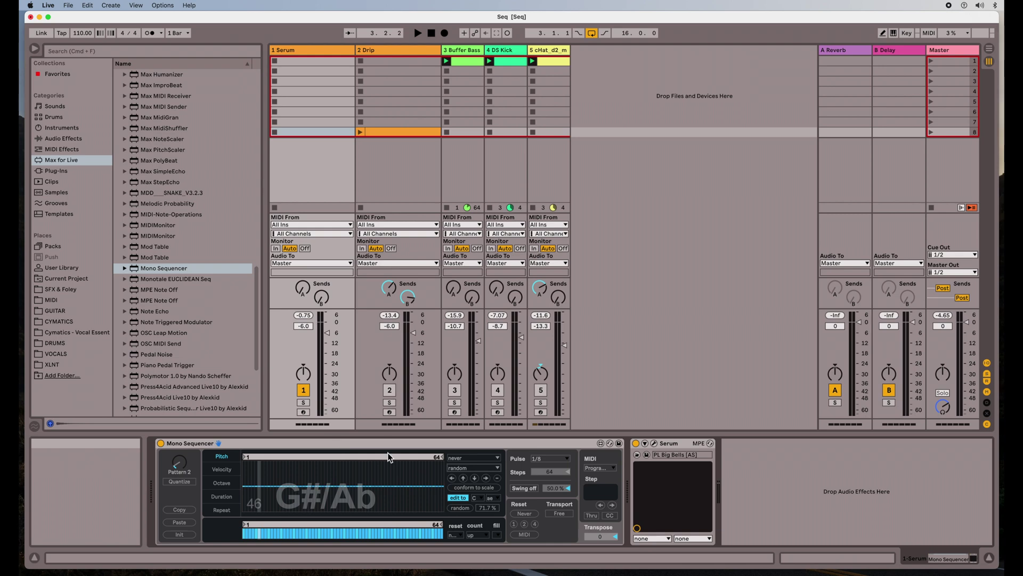
Step: Look through the key options for the pitch scale and choose the aeolian (minor) mode
left_click(478, 499)
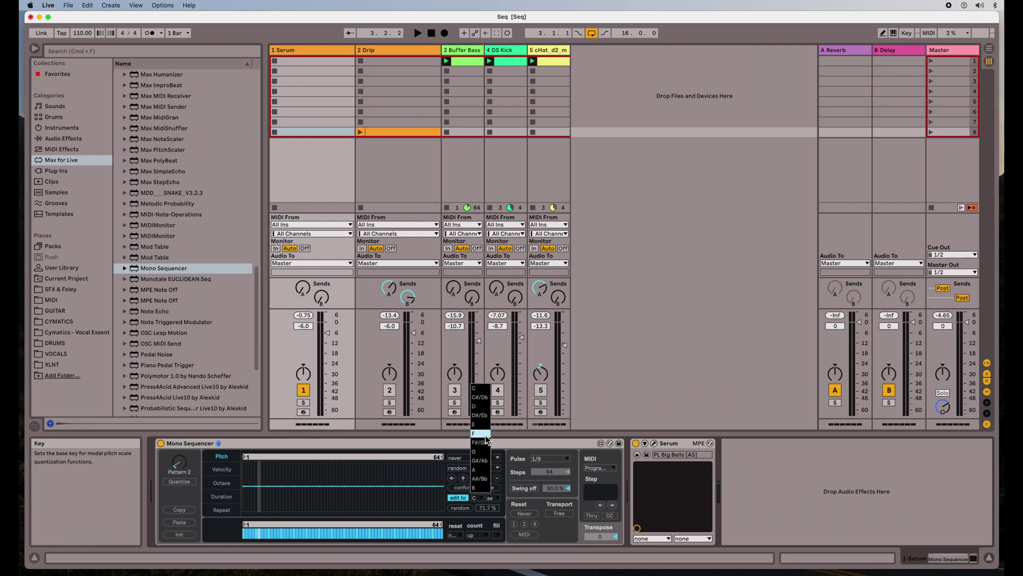
left_click(481, 498)
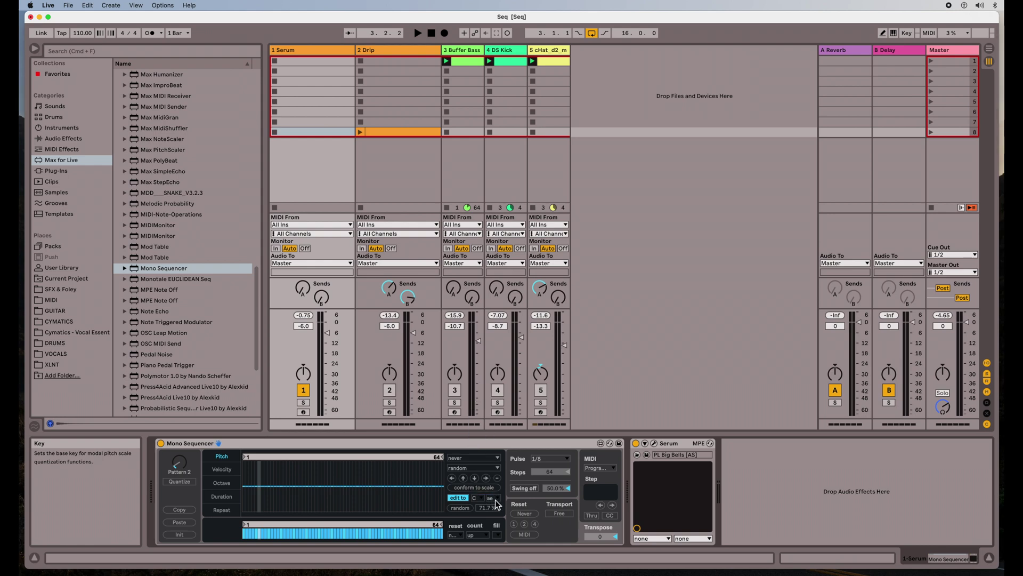
left_click(496, 498)
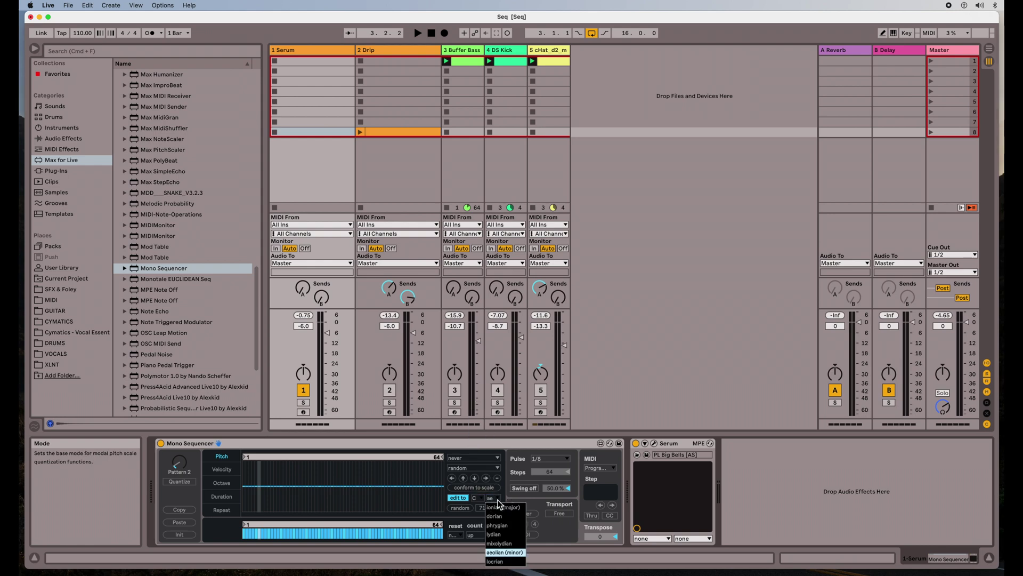
left_click(498, 552)
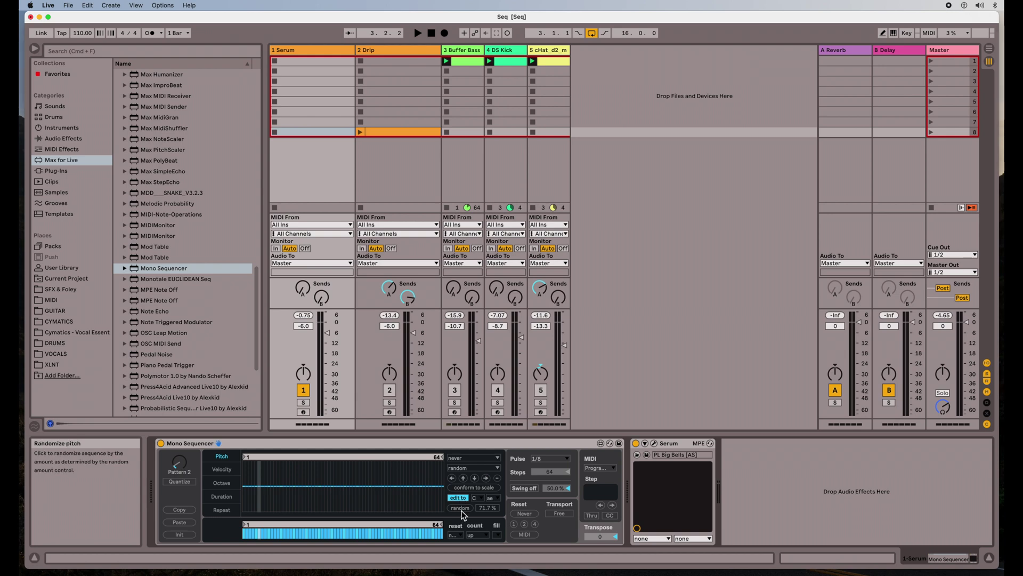
Step: Look at the velocity and octave data lanes, and return to the pitch lane
left_click(222, 470)
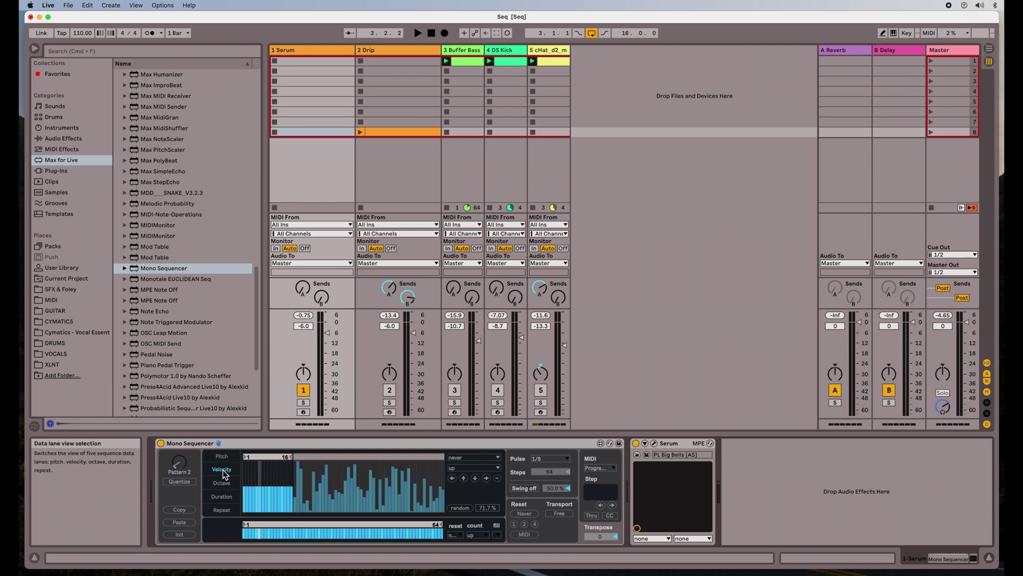
left_click(222, 483)
left_click(222, 473)
left_click(221, 457)
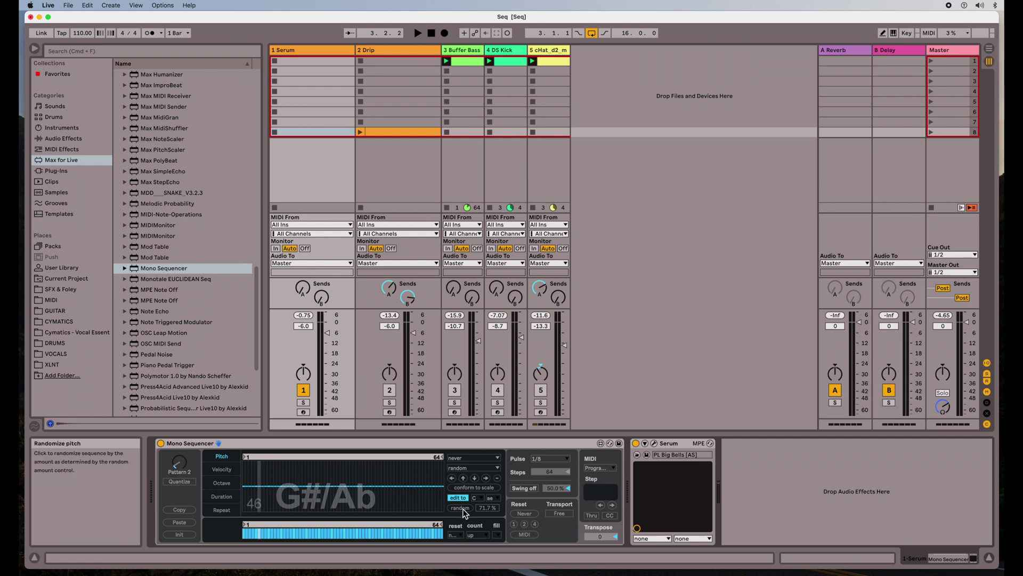
Step: Set the pitch lane's random amount to 71.7% and randomize the pitch steps
left_click_drag(485, 510, 481, 561)
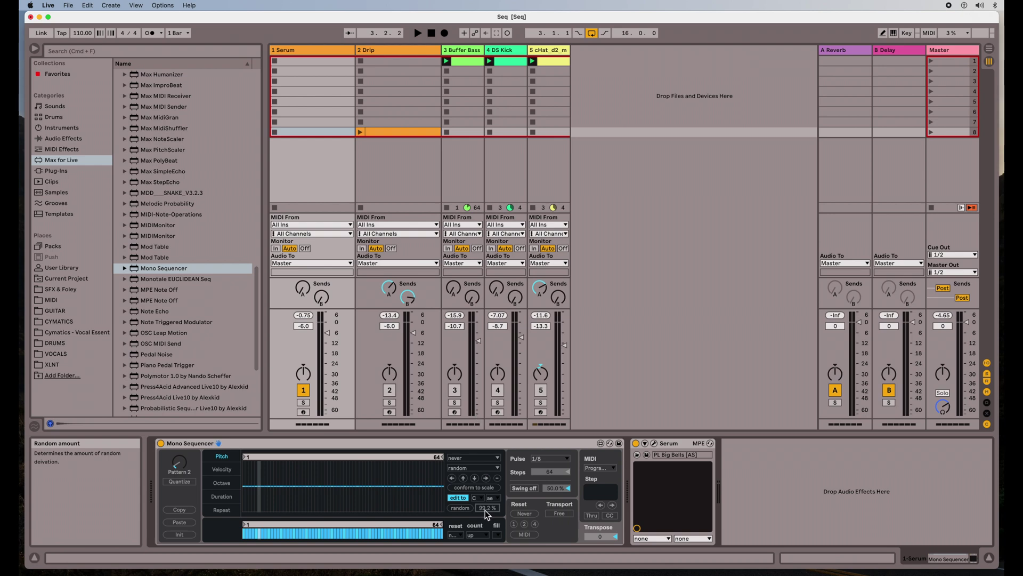
left_click_drag(485, 510, 483, 518)
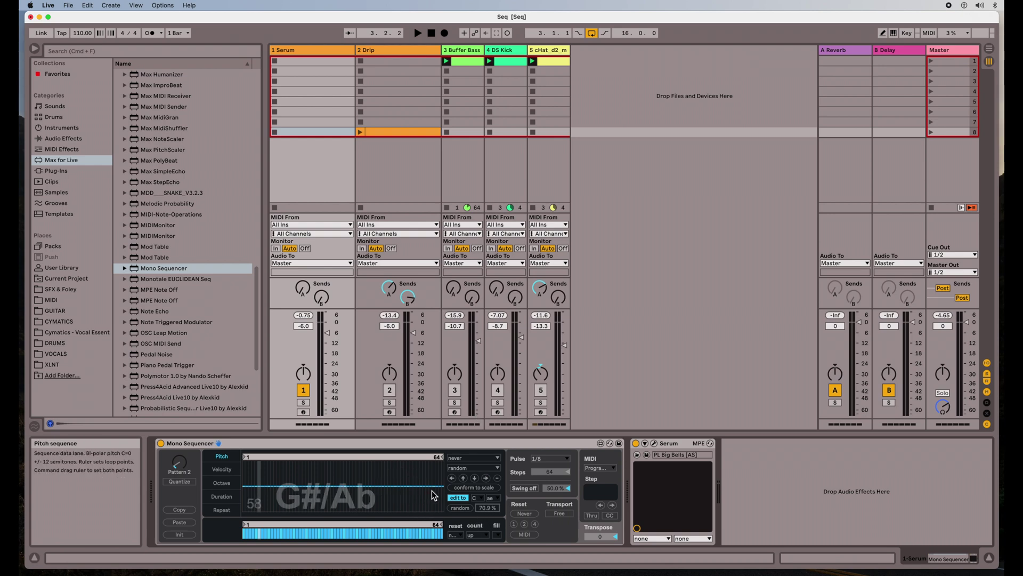
left_click_drag(485, 508, 478, 512)
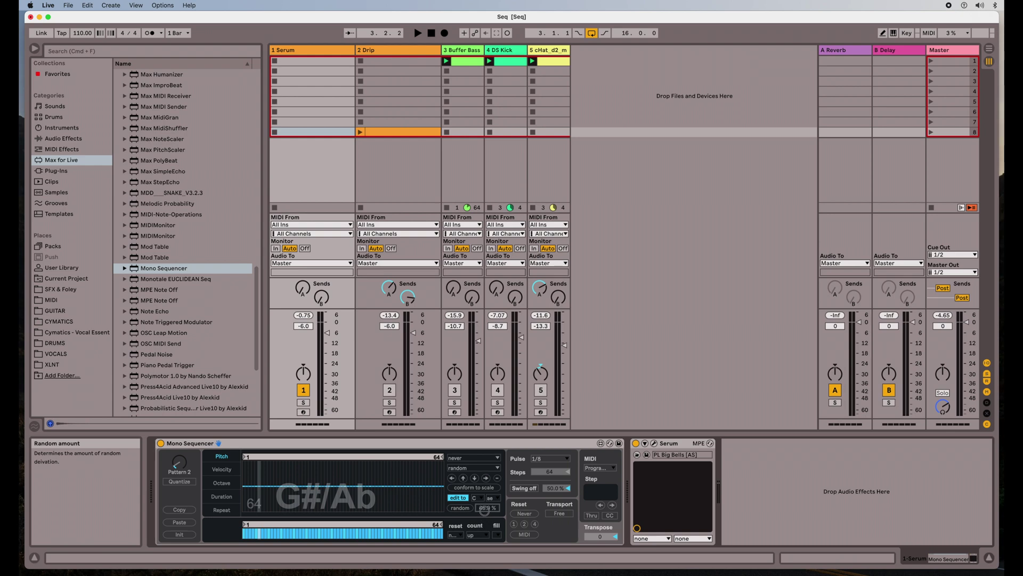
left_click(461, 508)
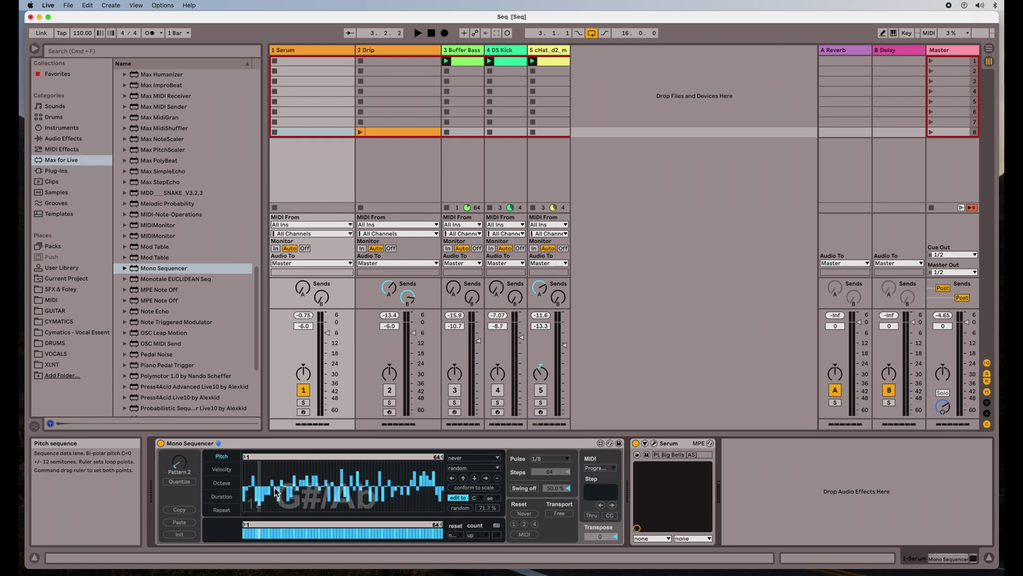
Step: Extend the velocity lane's loop to step 64, initialize its values and randomize them with a random amount of 28.3%
left_click(228, 469)
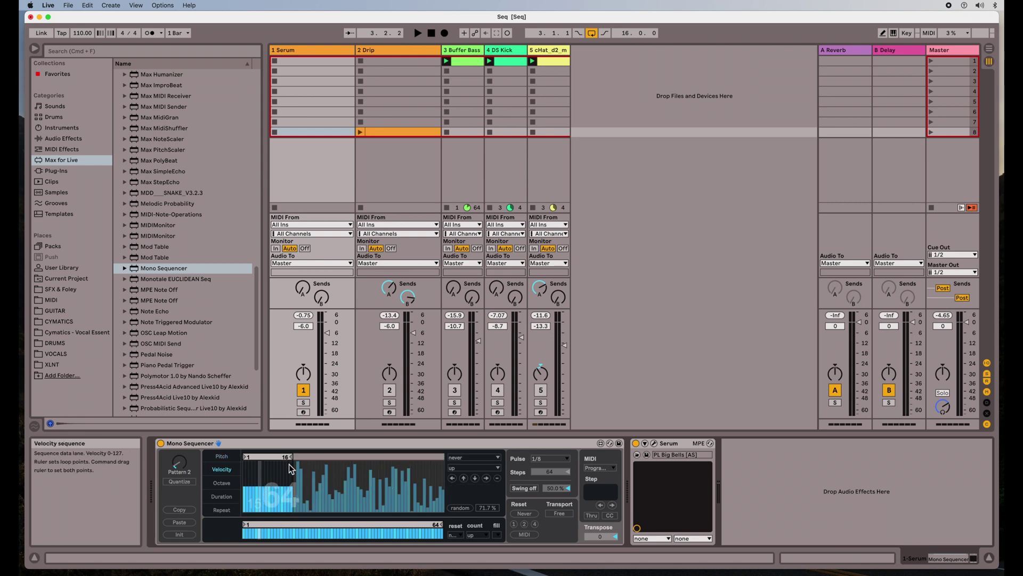
left_click_drag(294, 458, 441, 457)
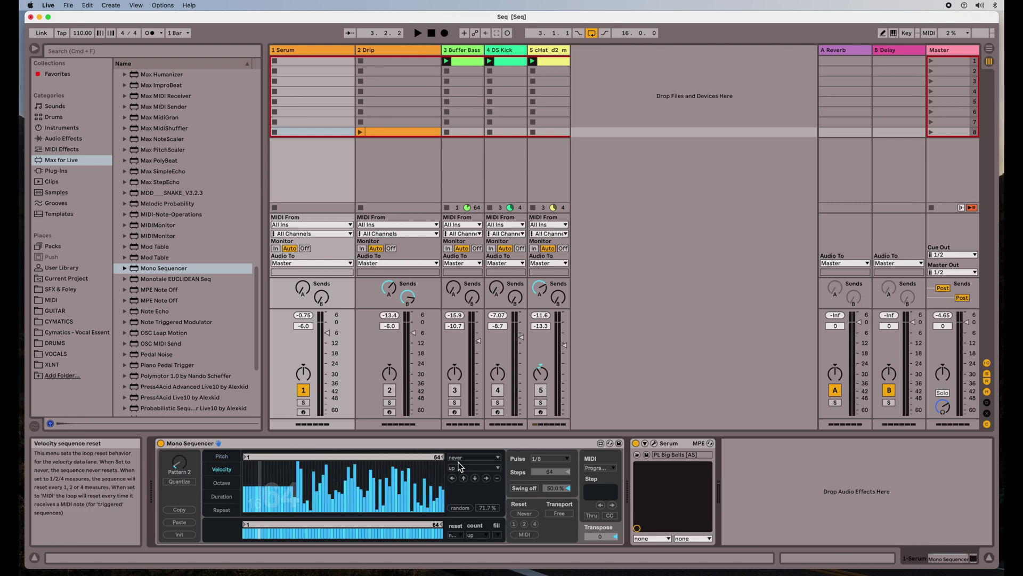
left_click(497, 480)
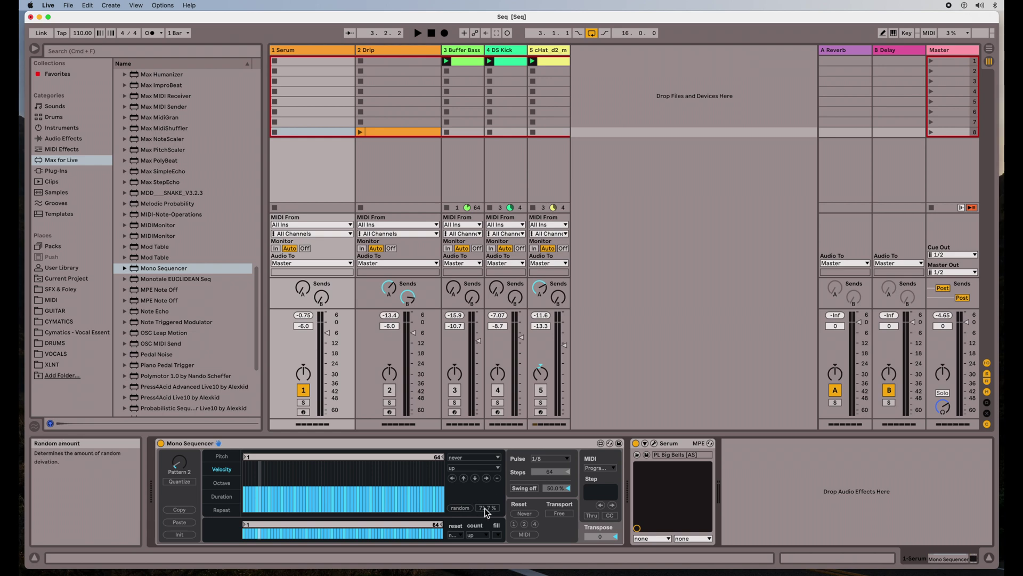
left_click_drag(485, 508, 482, 532)
left_click(469, 509)
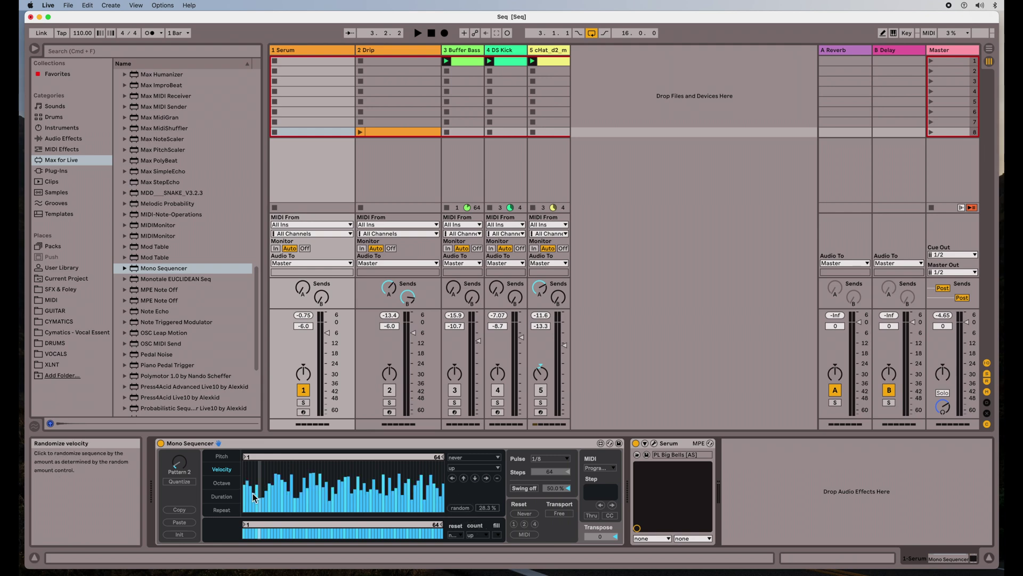
Step: Extend the octave lane's loop to step 64 and initialize all its values
left_click(221, 483)
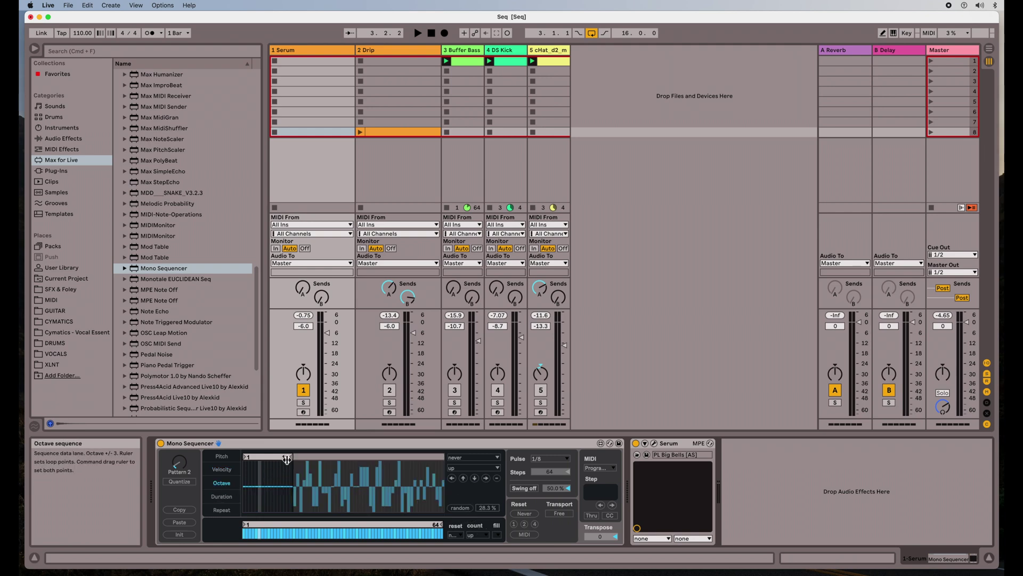
left_click_drag(287, 460, 454, 464)
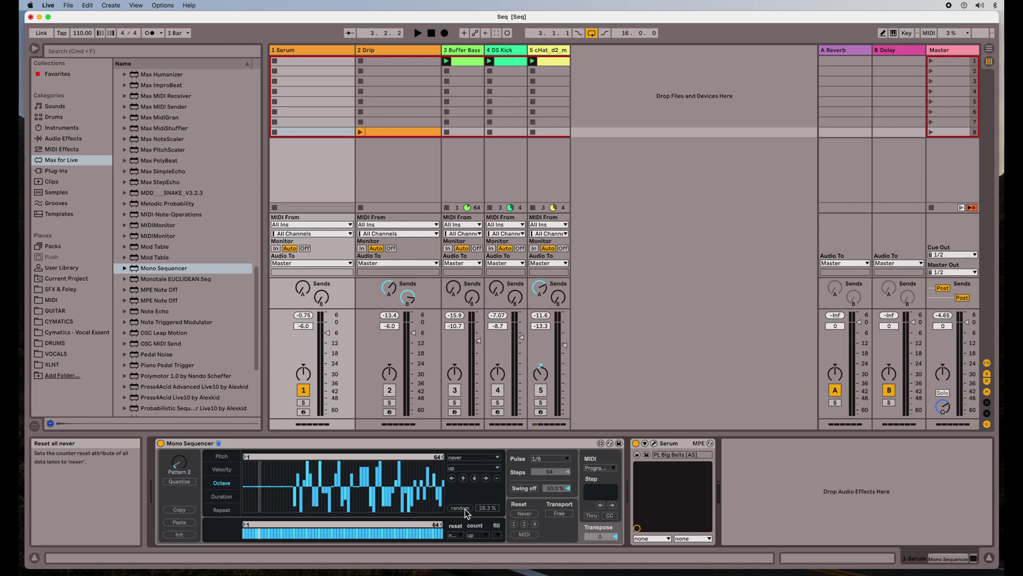
left_click(497, 478)
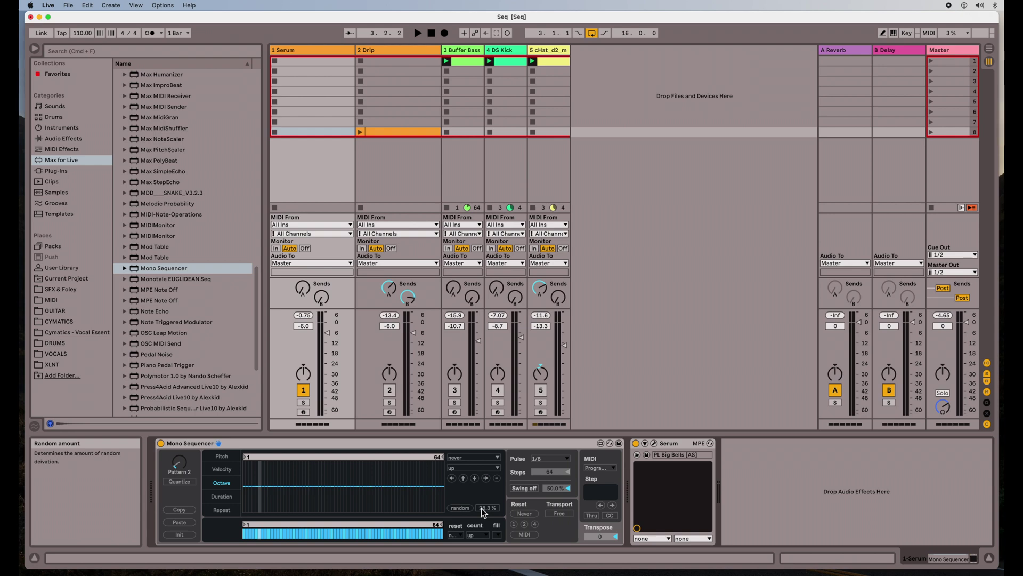
Step: Extend the duration lane's loop to step 64 and initialize all its values
left_click(229, 496)
left_click_drag(294, 460, 469, 464)
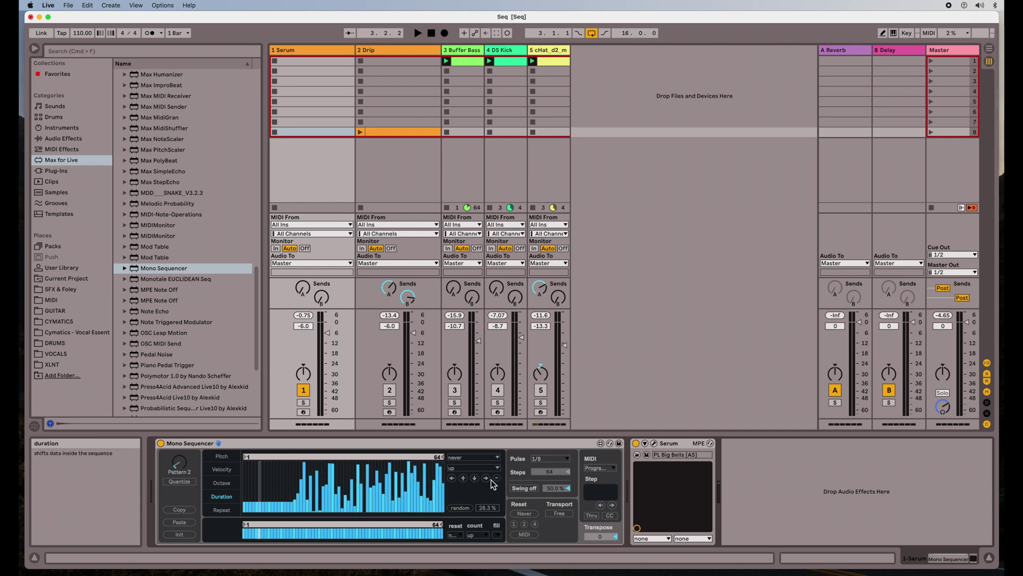
left_click(496, 478)
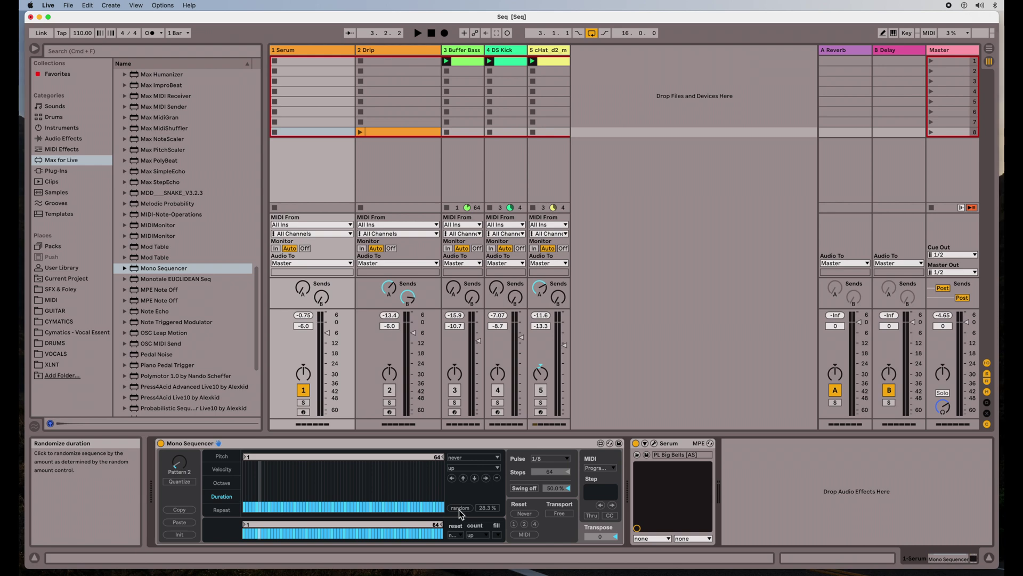
Step: Try randomizing the durations with a random amount of 30.7%, and reinitialize the duration lane
left_click_drag(487, 509, 483, 508)
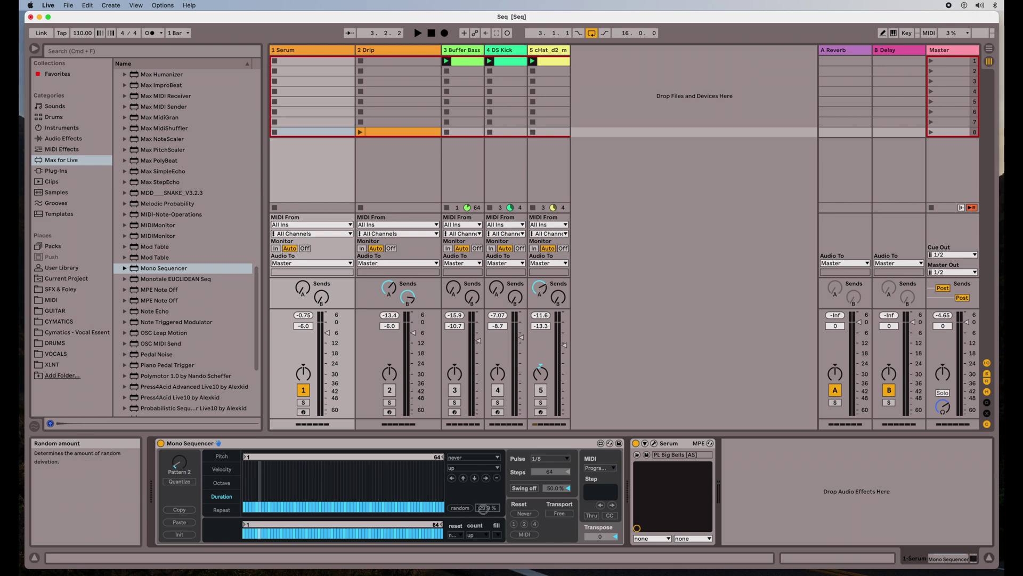
left_click(461, 508)
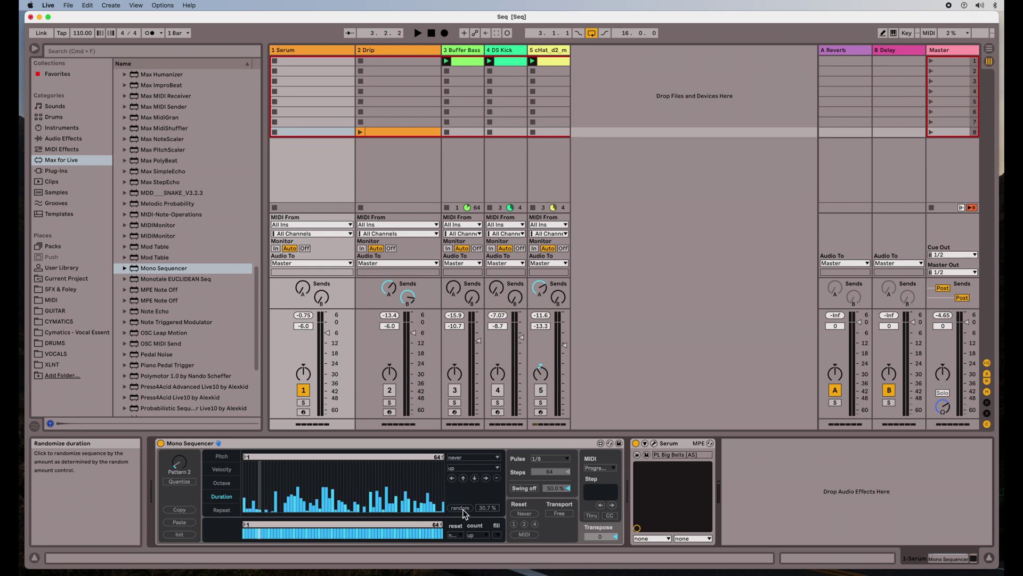
left_click(496, 478)
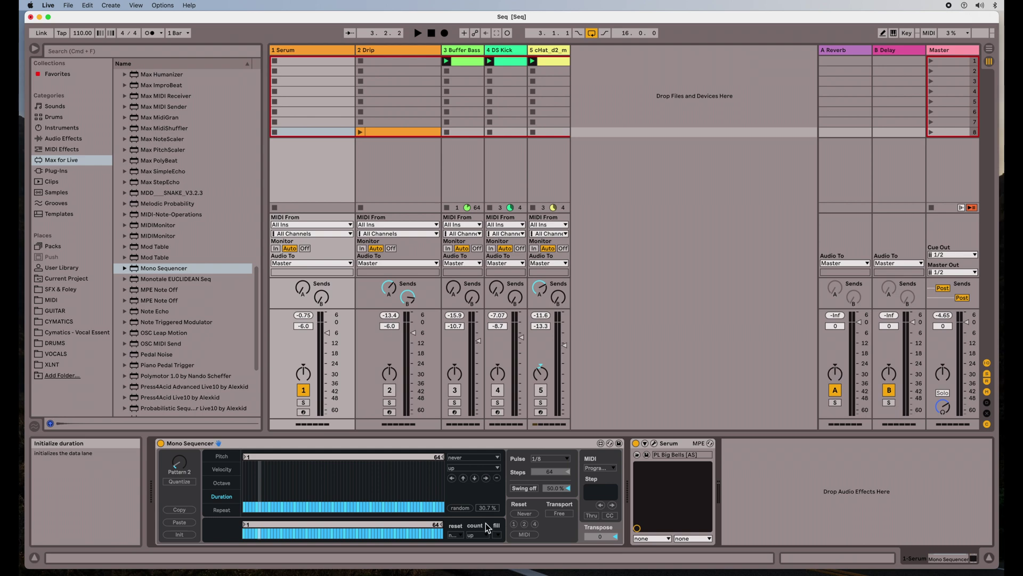
Step: Randomize the duration lane with a random amount of 7.09%
left_click_drag(482, 509, 484, 526)
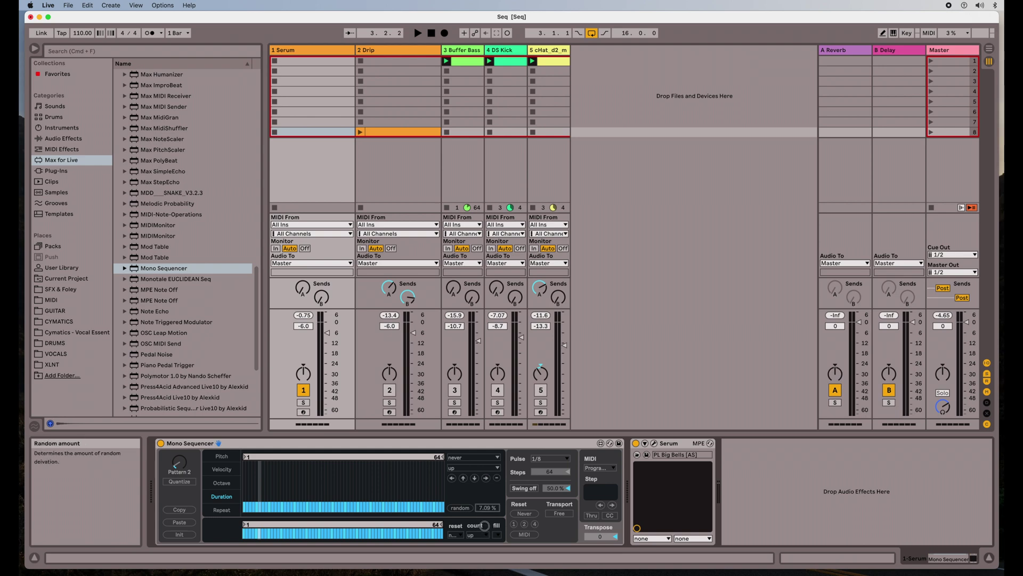
left_click(461, 510)
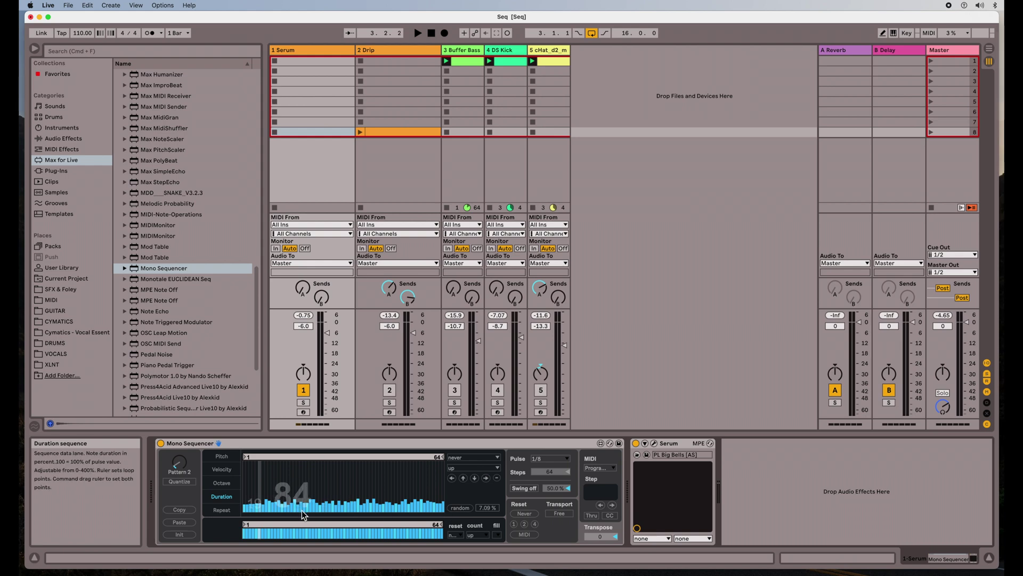
Step: Make the repeat lane's loop span steps 1 to 64 and initialize all its values
left_click(226, 511)
left_click_drag(286, 466, 244, 459)
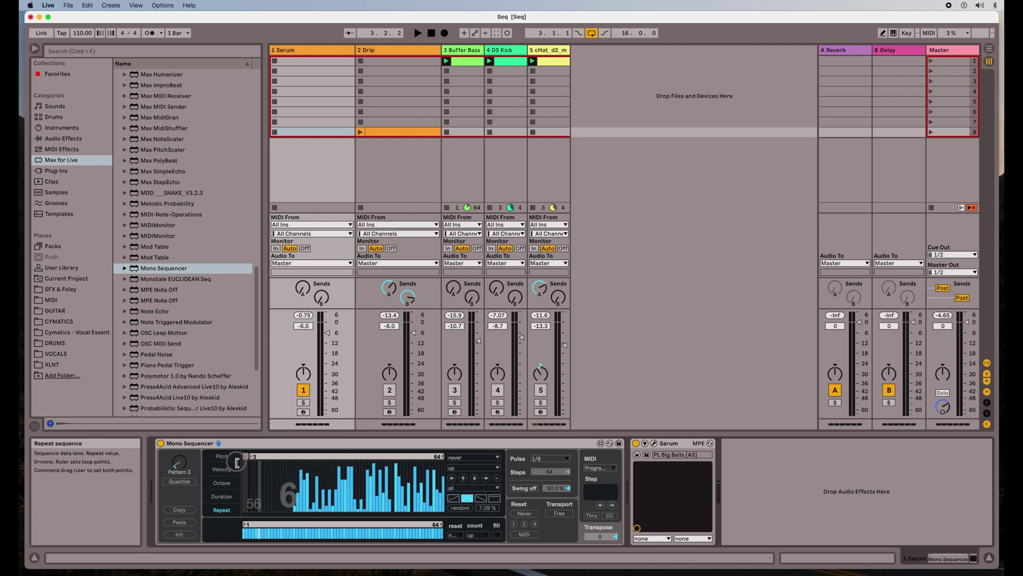
left_click(496, 478)
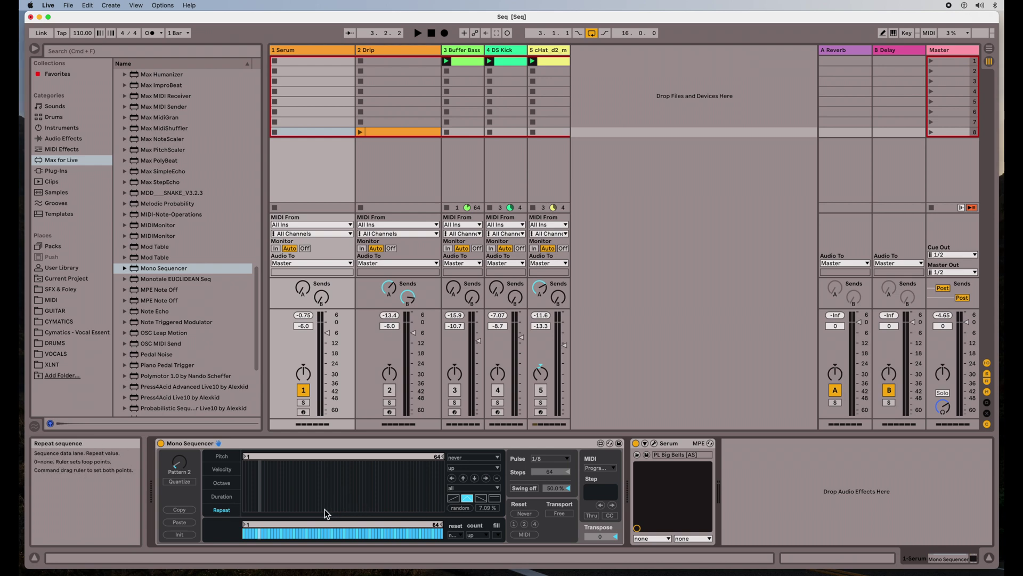
Step: Try shifting the pitch lane's data within the sequence to earlier and later steps and to lower pitches
left_click(233, 457)
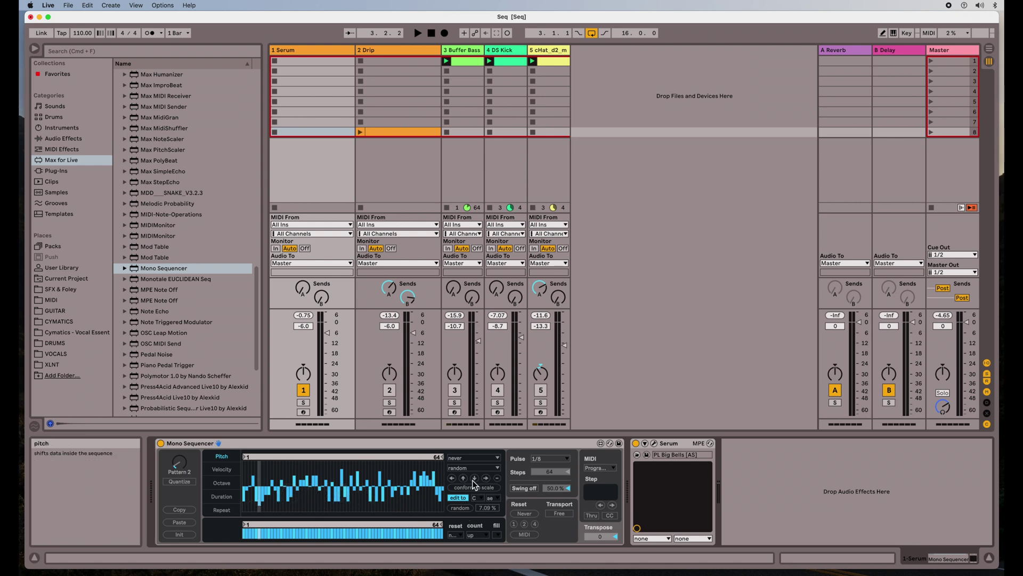
left_click(452, 478)
left_click(474, 478)
left_click(473, 478)
left_click(474, 479)
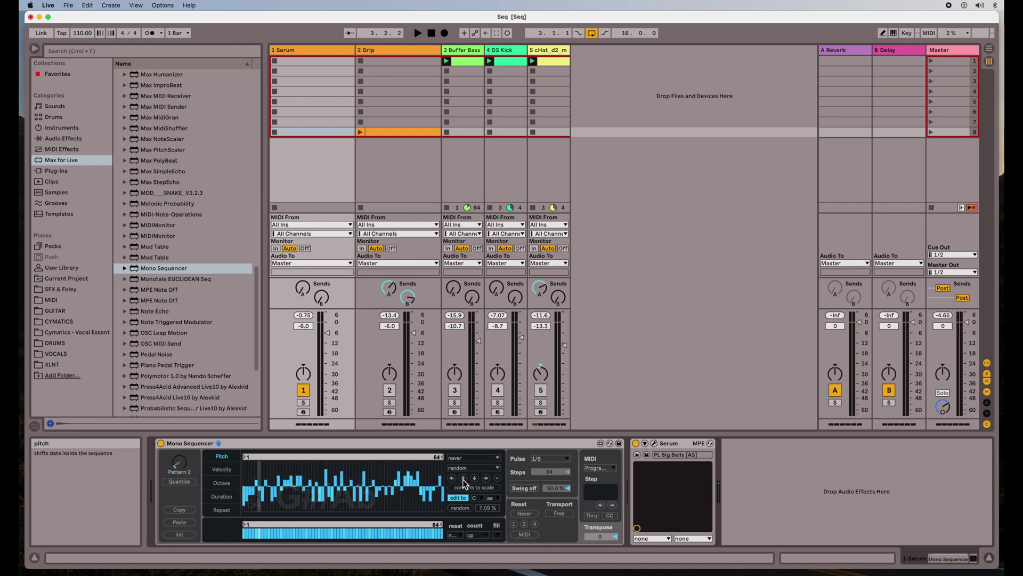
left_click(486, 479)
left_click(486, 479)
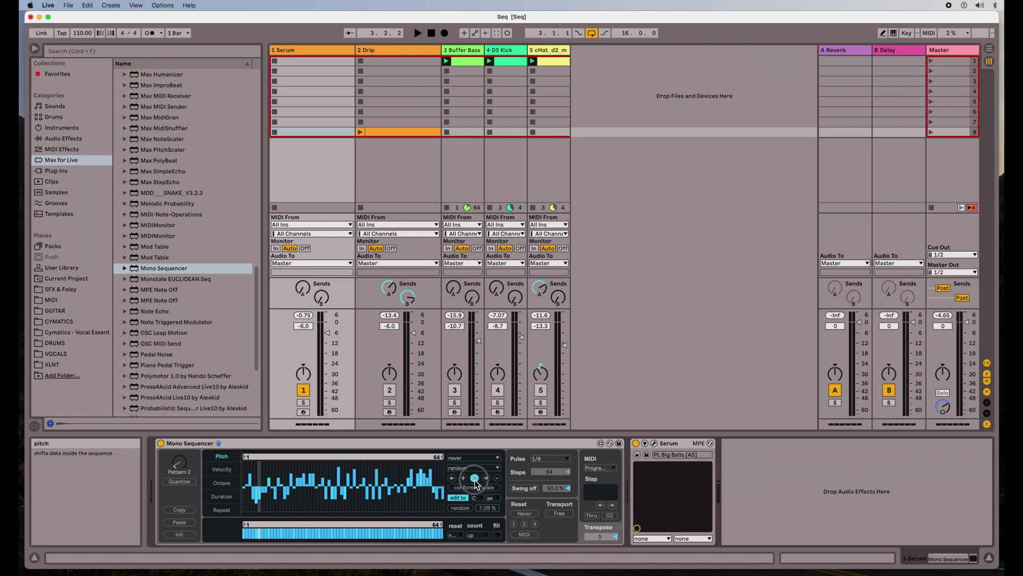
left_click(474, 478)
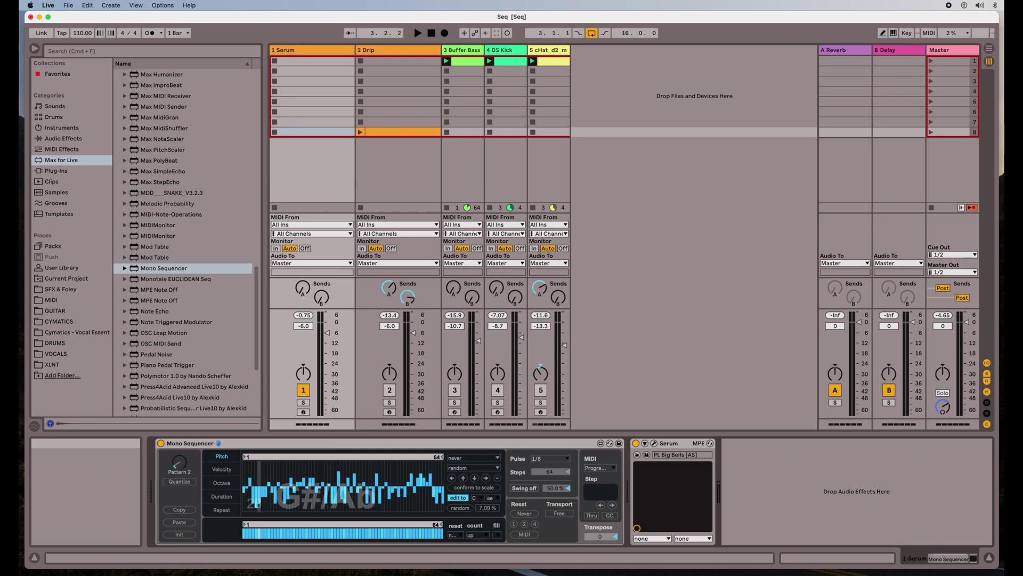
Step: During playback, initialize the pitch lane and randomize it with a random amount of 83.5%
key("space")
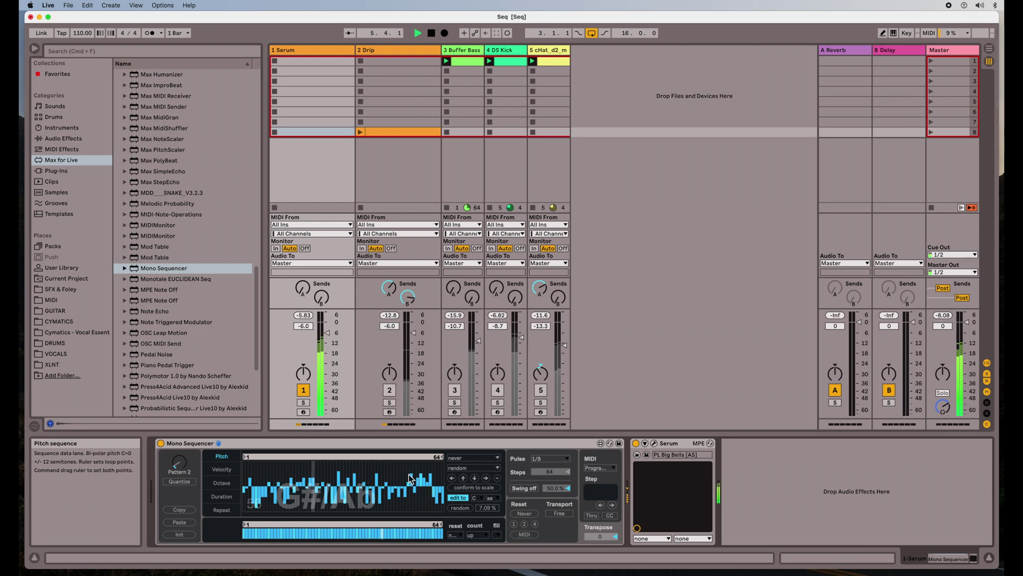
left_click(497, 479)
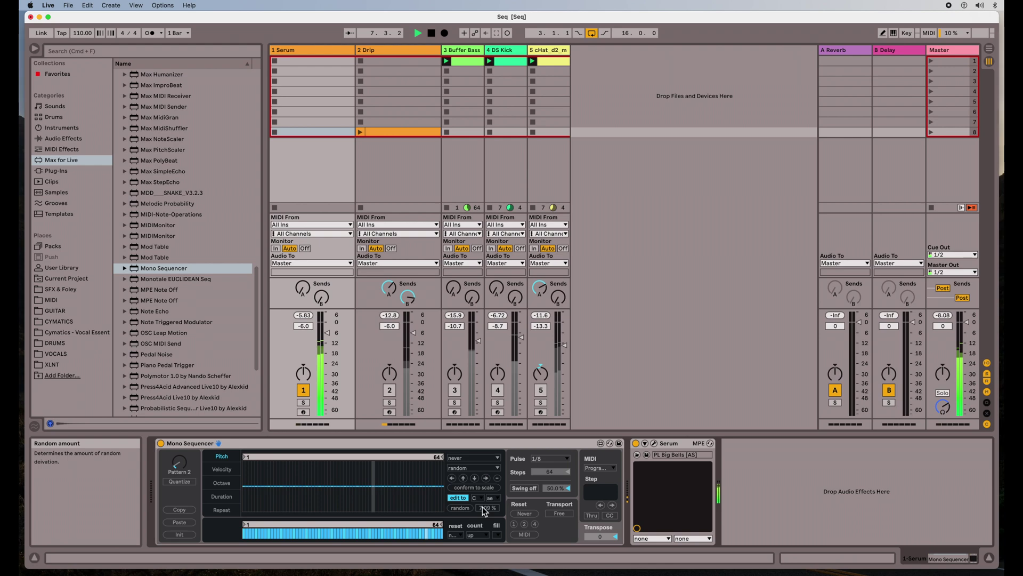
left_click_drag(481, 508, 481, 464)
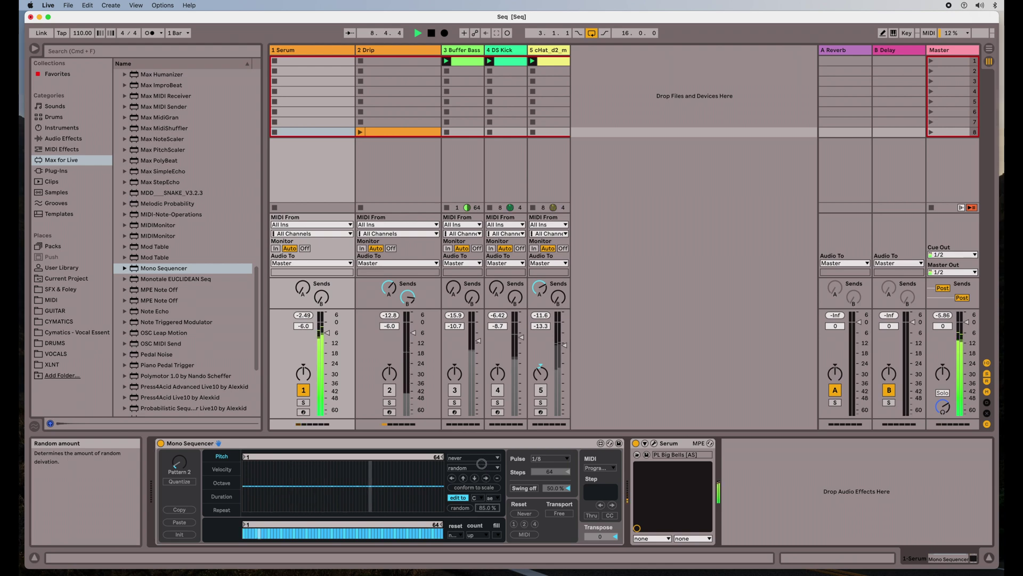
left_click(465, 511)
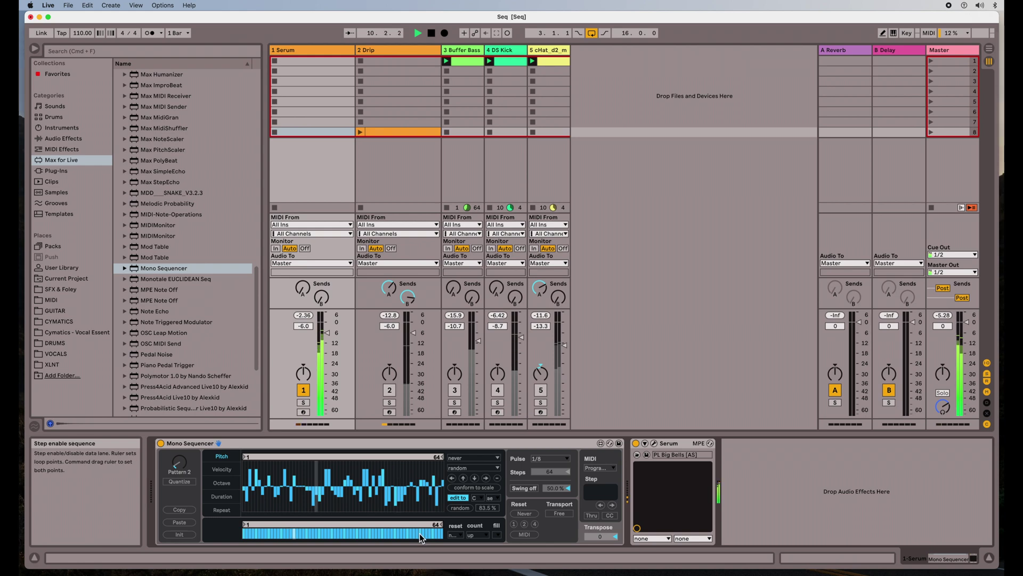
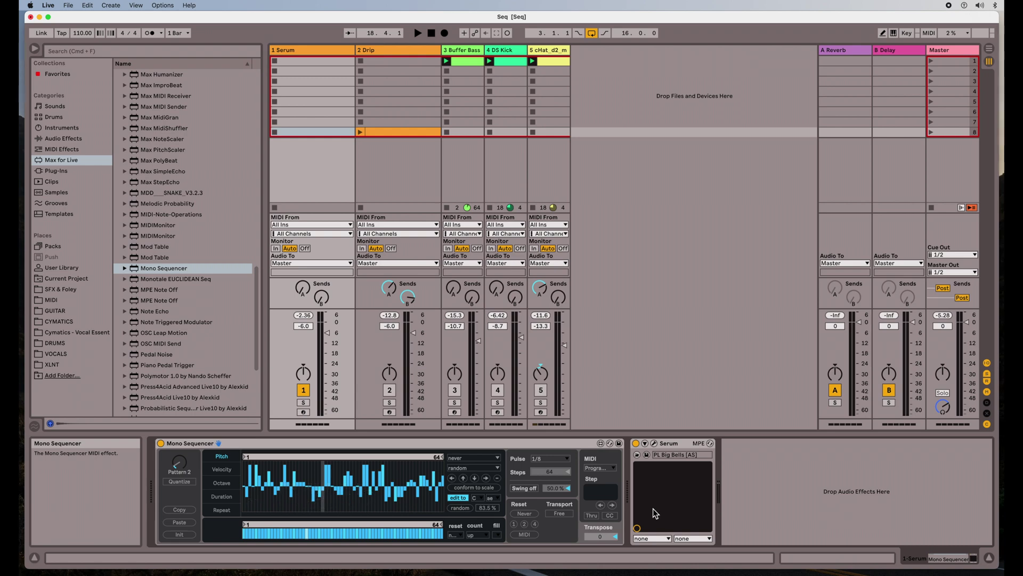
Step: Set the sequencer's MIDI input mode to Program both
left_click(599, 468)
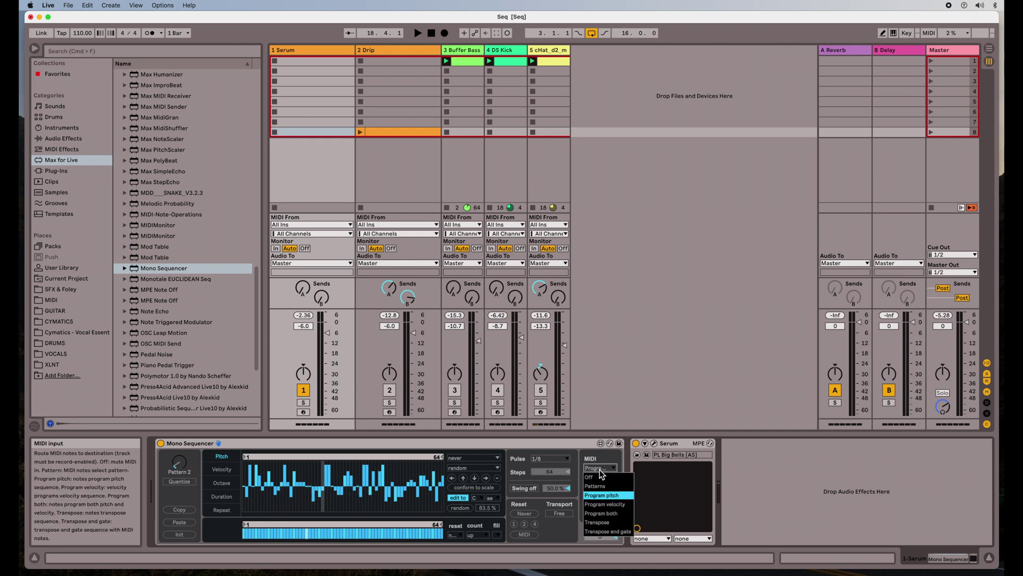
left_click(600, 514)
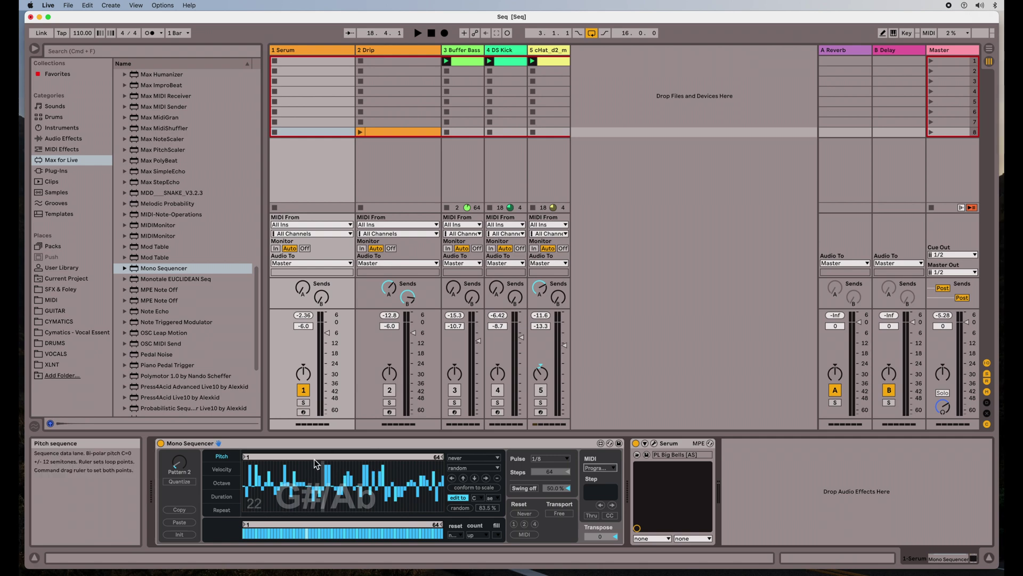
Step: Play the set, and switch the Serum track off and the Drip track on
key("space")
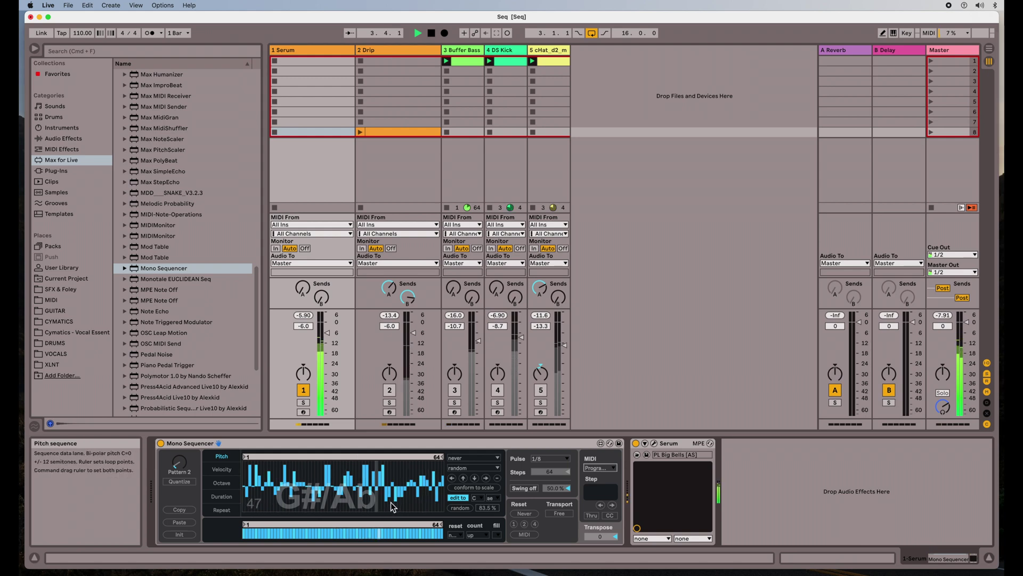
left_click(303, 391)
left_click(389, 389)
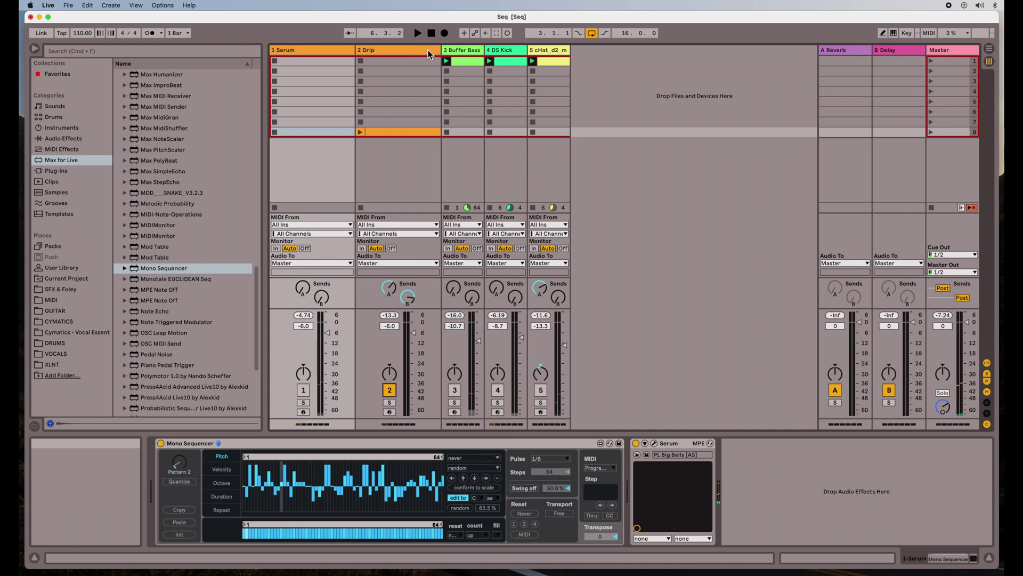
Step: In the Drip track's Mono Sequencer, select Pattern 5 and set it to a 1/2 pulse and 64 steps
left_click(420, 142)
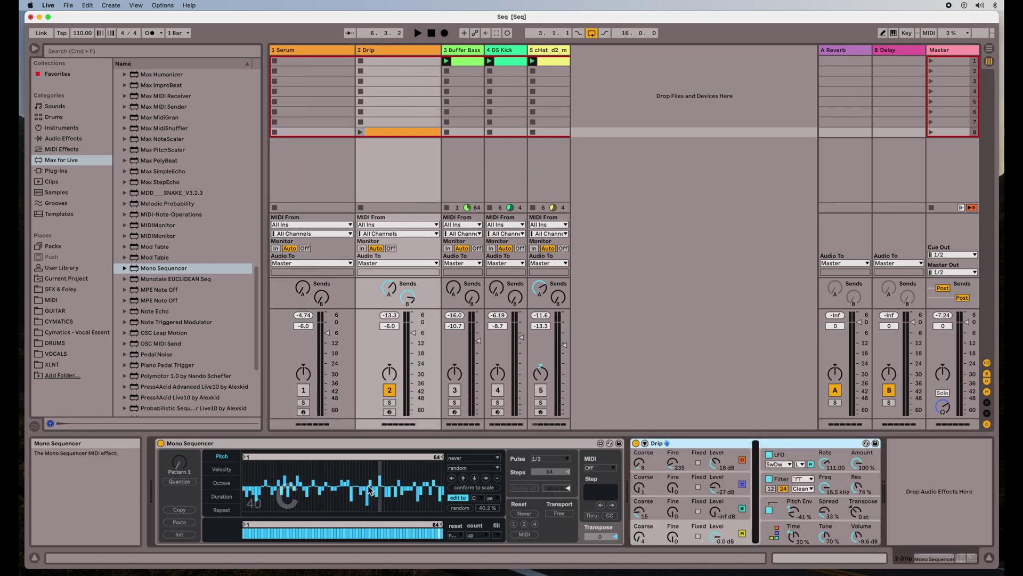
left_click_drag(181, 459, 182, 448)
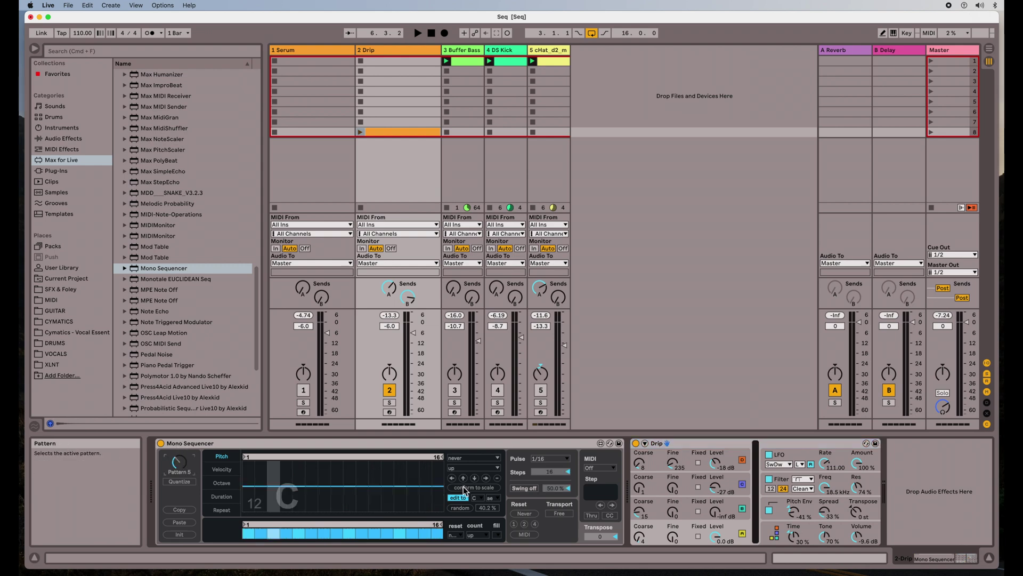
left_click(539, 460)
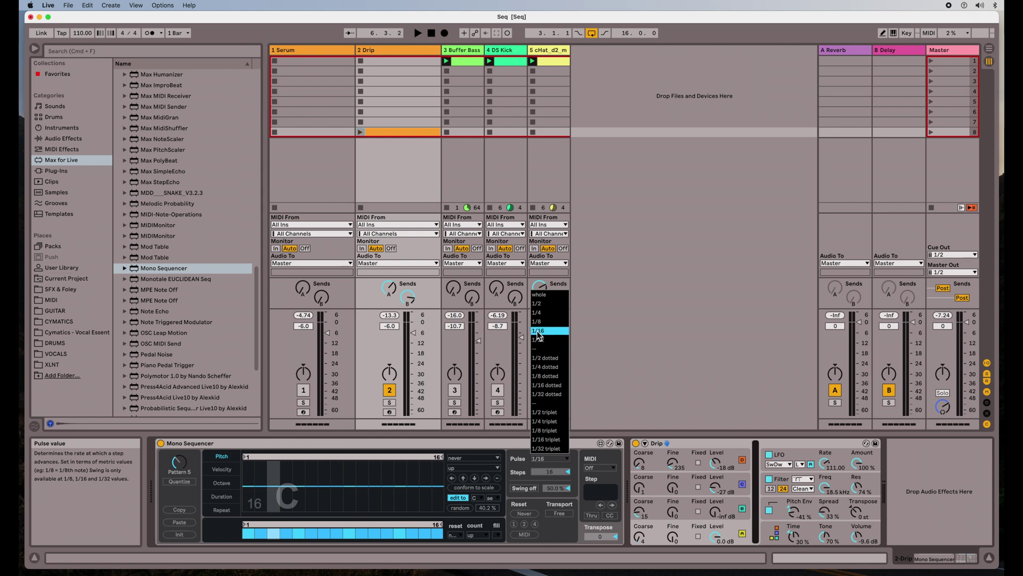
left_click(537, 304)
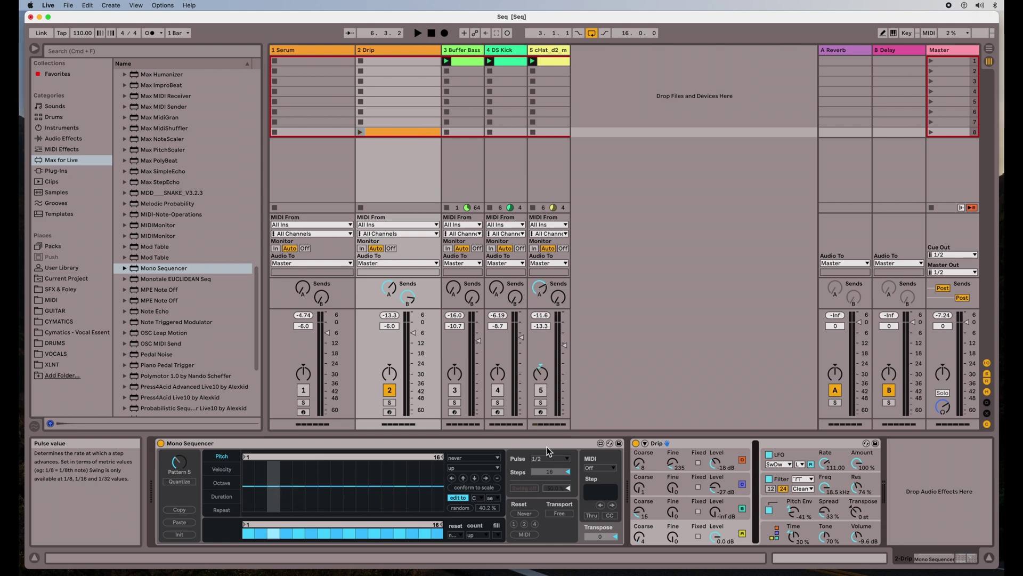
left_click_drag(551, 476, 549, 255)
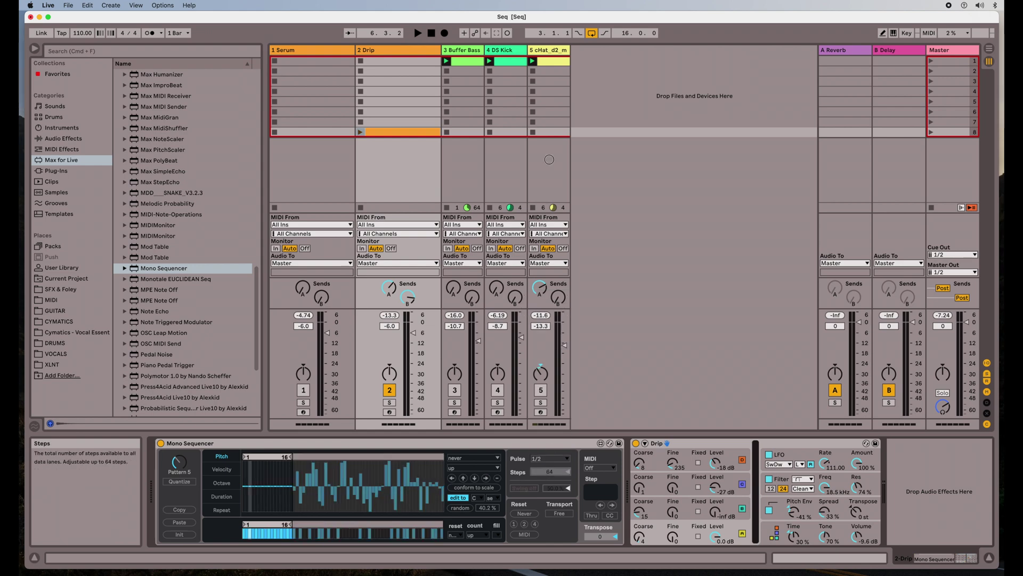
Step: Extend the pitch lane's loop to step 64, initialize its values and randomize them with a random amount of 71.7%
left_click_drag(295, 457, 443, 457)
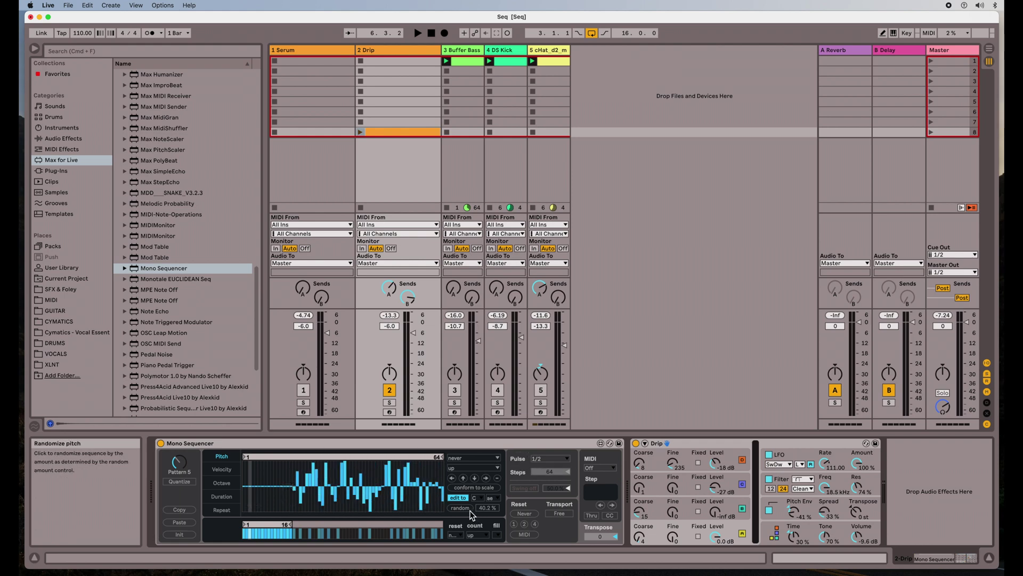
left_click(497, 478)
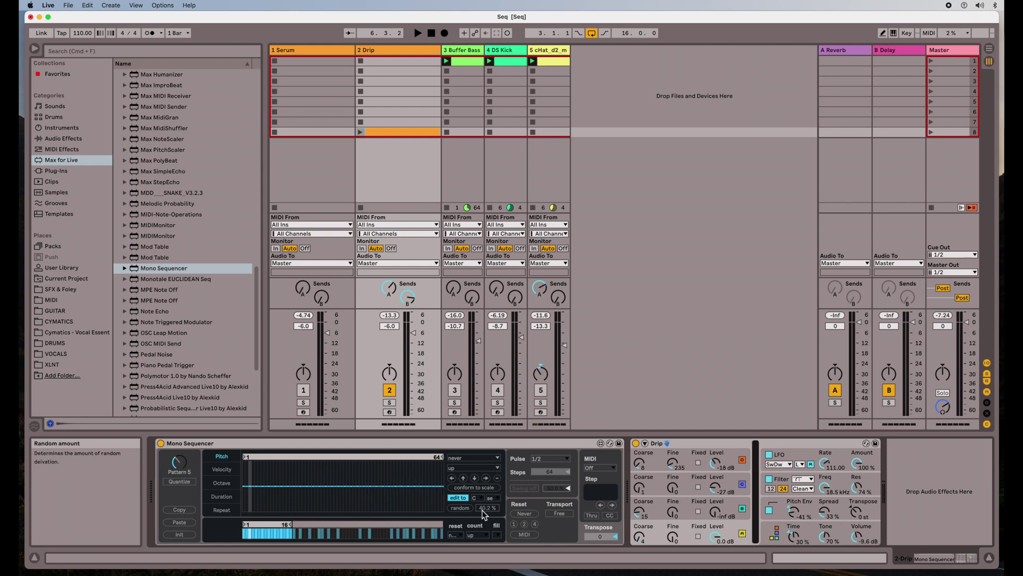
left_click_drag(483, 513, 478, 500)
left_click(467, 510)
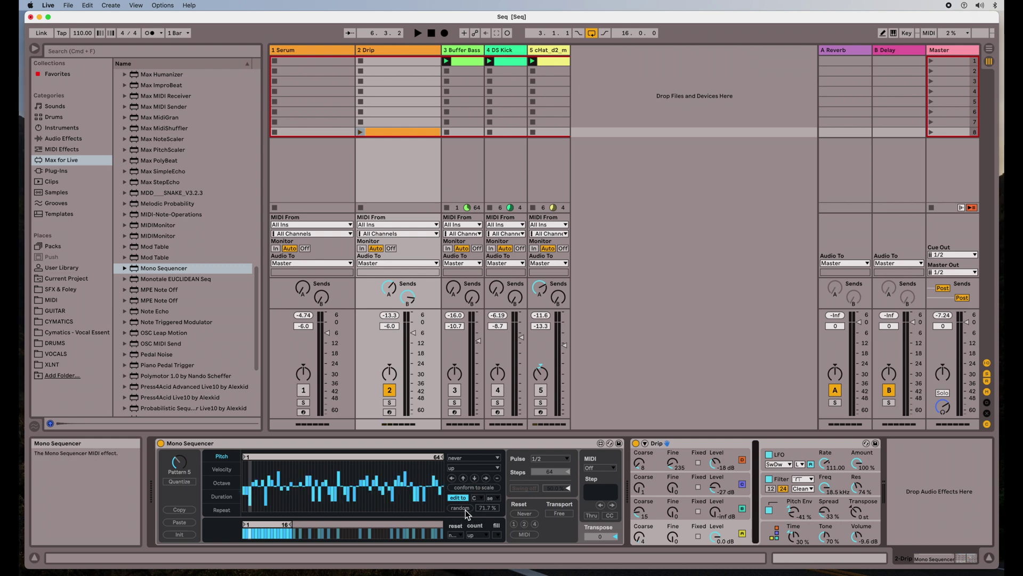
left_click(467, 509)
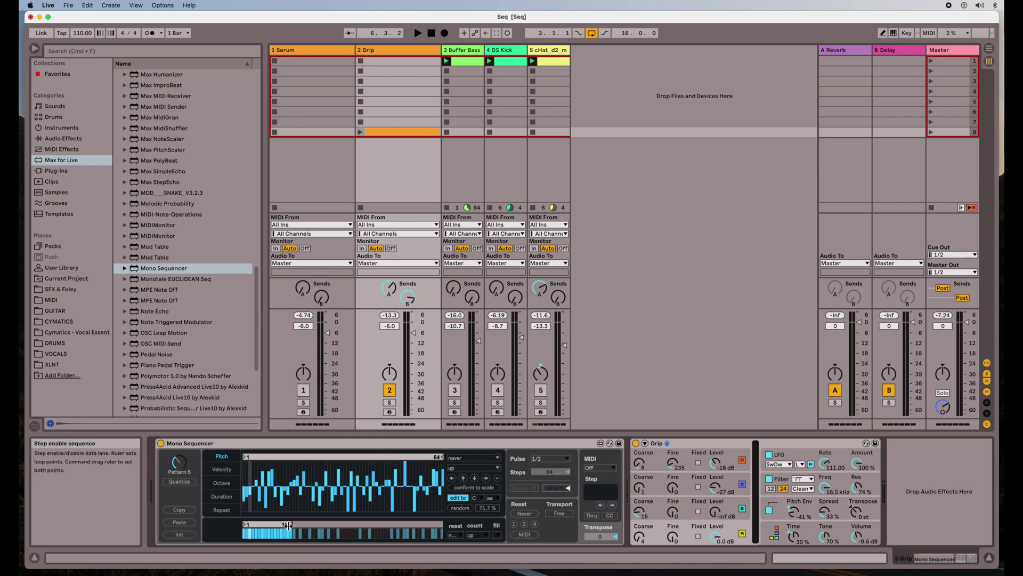
Step: Extend the step-enable lane's loop to step 64 and fill the lane so every step is enabled
left_click_drag(292, 525, 442, 524)
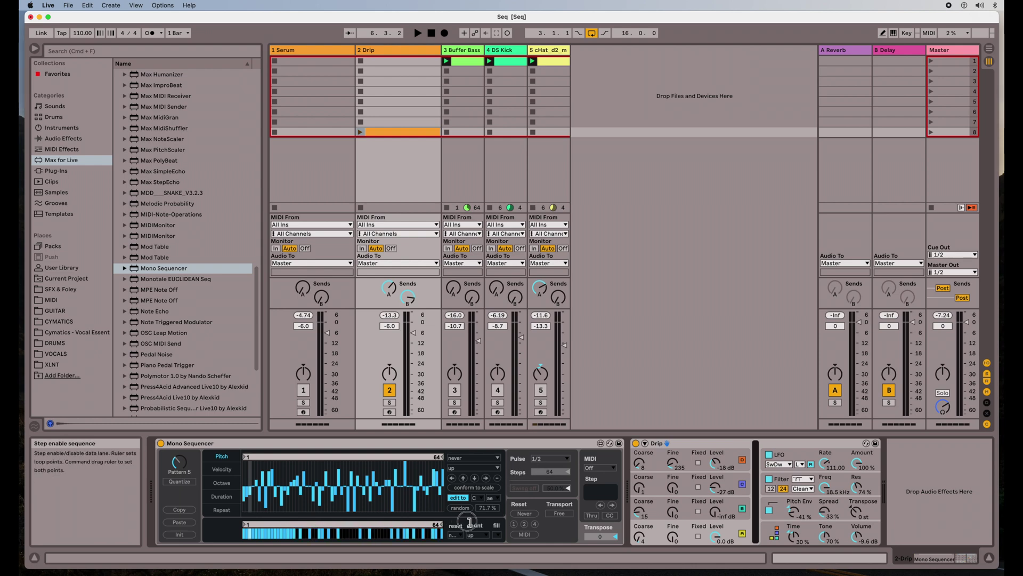
left_click(499, 535)
left_click(500, 544)
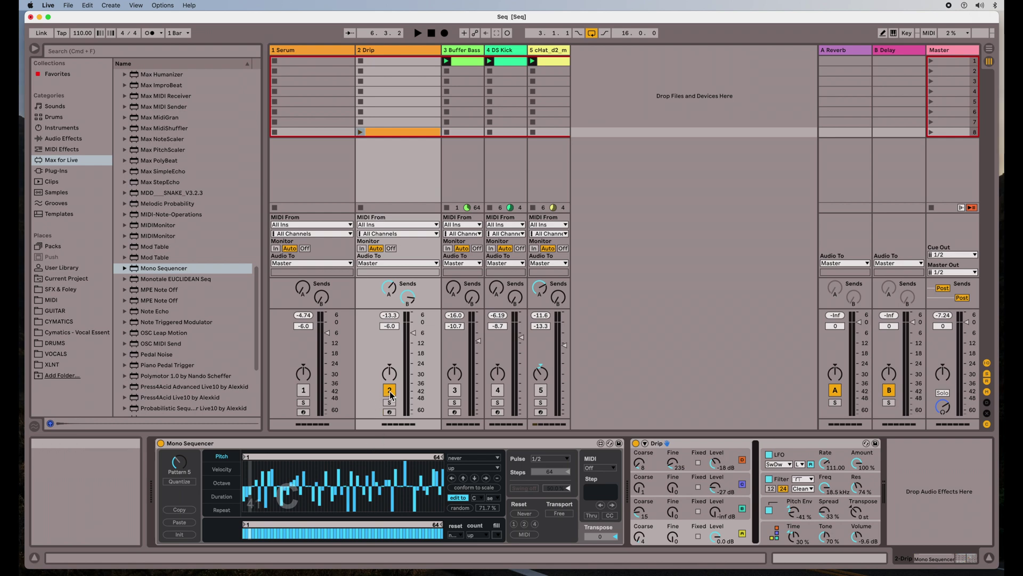
Step: Start playback and set the pitch lane's sequence behavior to random
key("space")
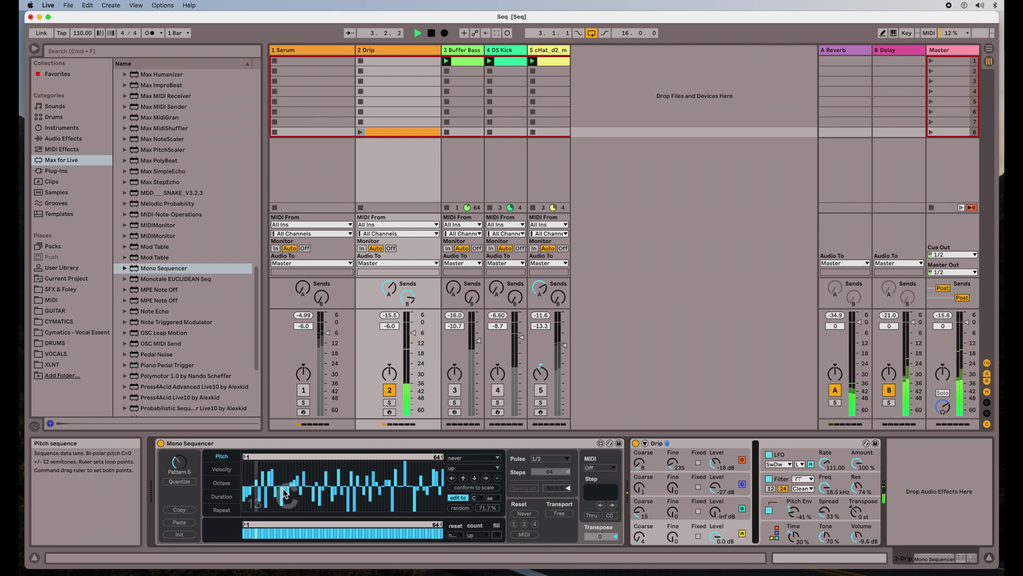
left_click(456, 468)
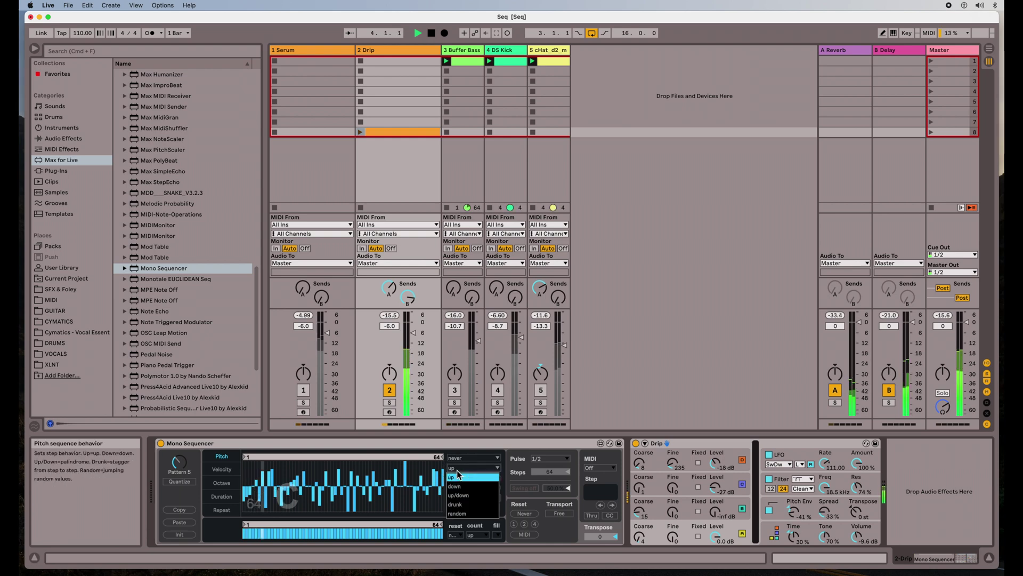
left_click(456, 513)
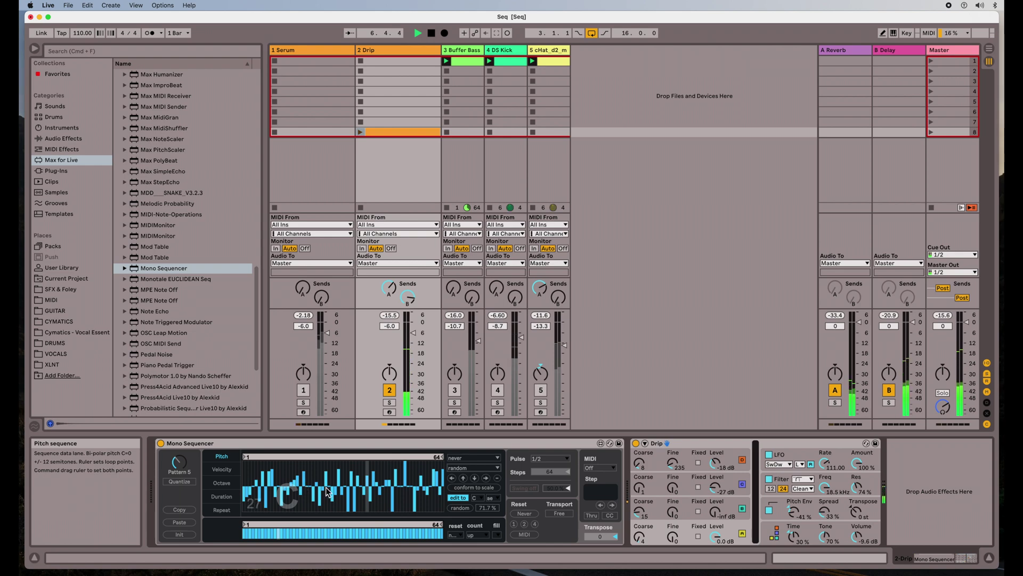
Step: Extend the velocity lane's loop to step 64, initialize its values and randomize them with a random amount of 31.5%
left_click(233, 469)
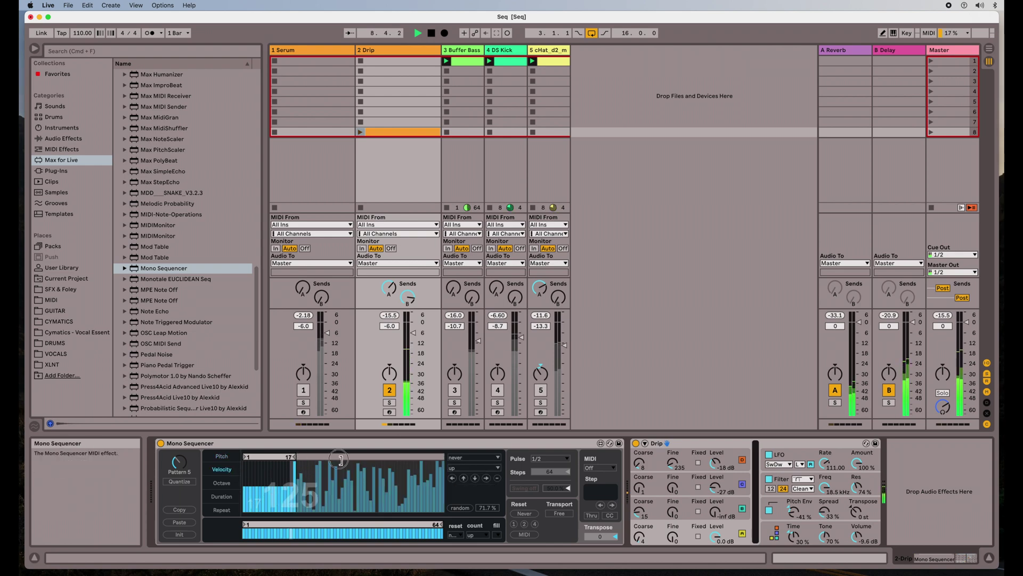
left_click_drag(292, 457, 444, 458)
left_click(498, 478)
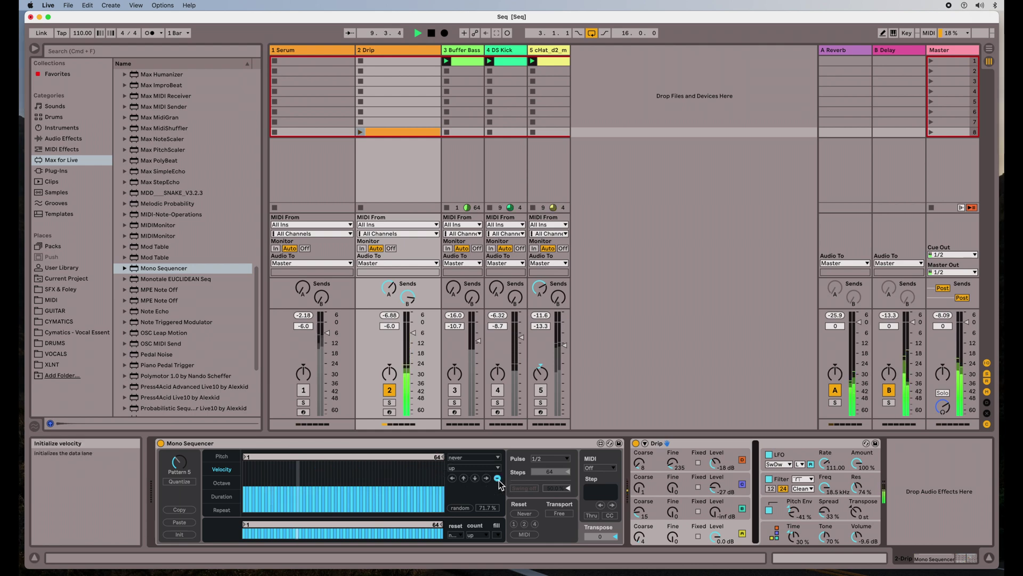
left_click_drag(486, 508, 480, 532)
left_click(462, 508)
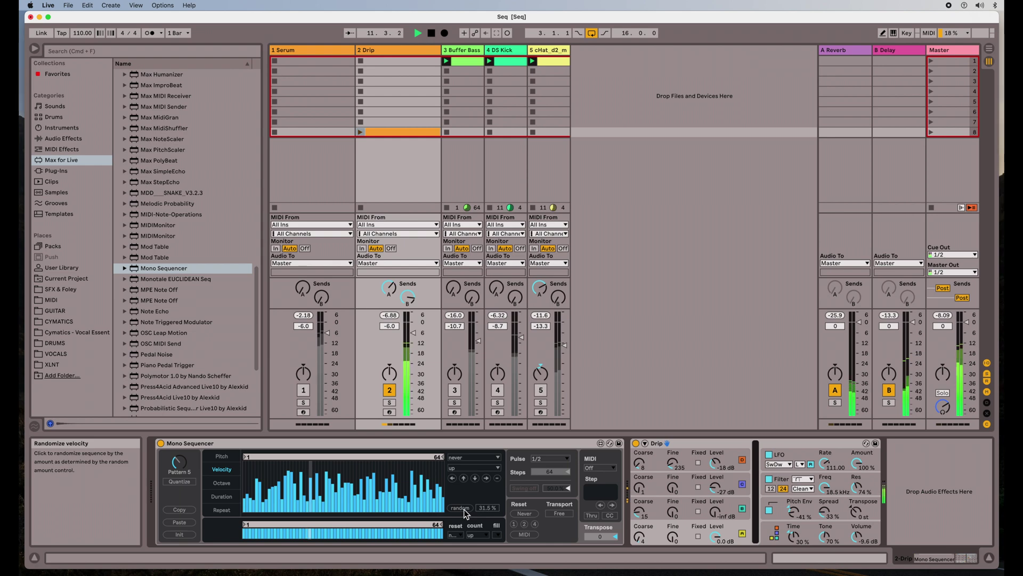
Step: Extend the octave lane's loop to step 64 and initialize its values
left_click(238, 482)
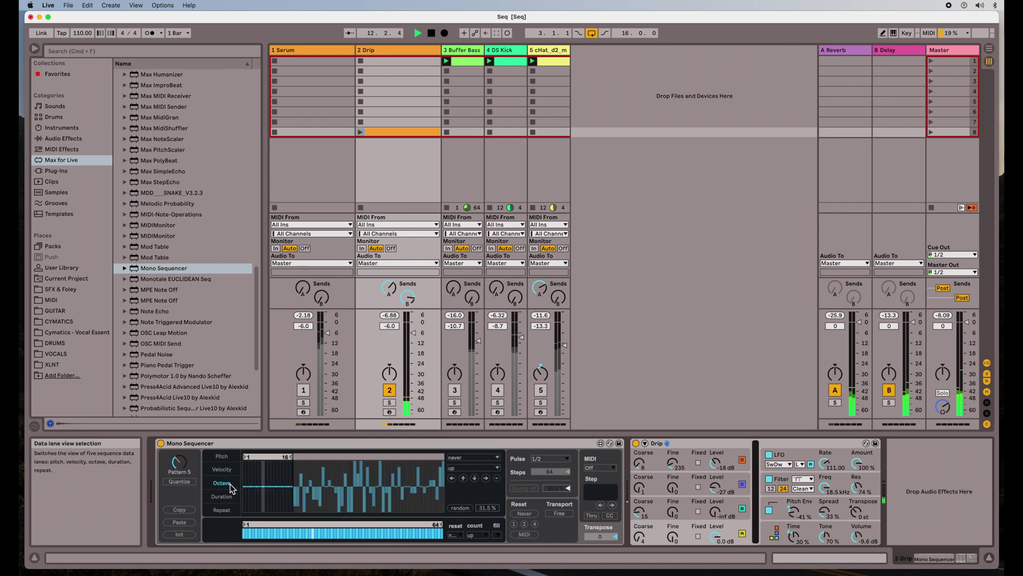
left_click_drag(291, 457, 442, 457)
left_click(497, 479)
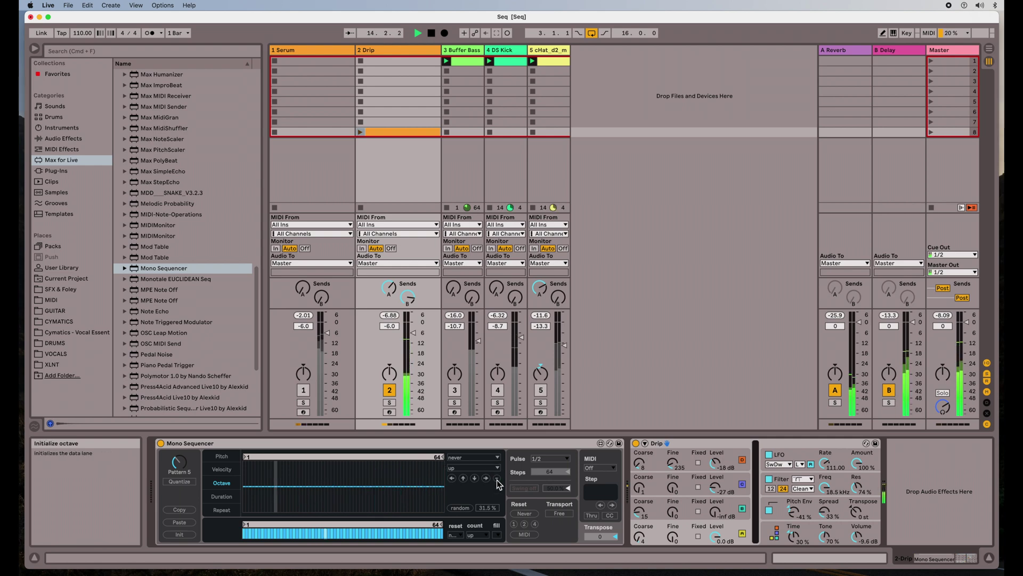
Step: Extend the duration lane's loop to step 64 and redraw its values as a smooth, low wave across the steps
left_click(231, 497)
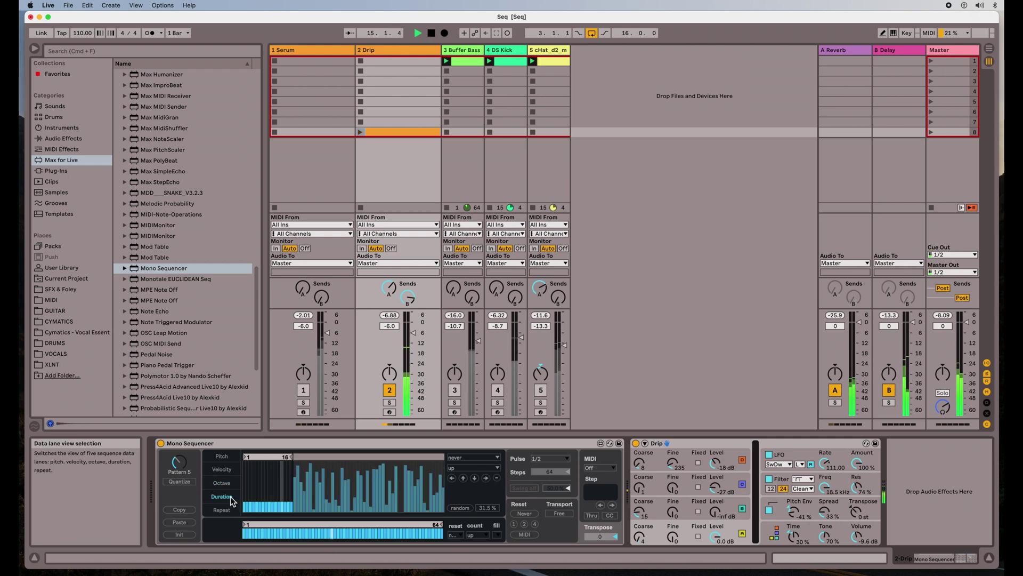
left_click_drag(292, 457, 443, 457)
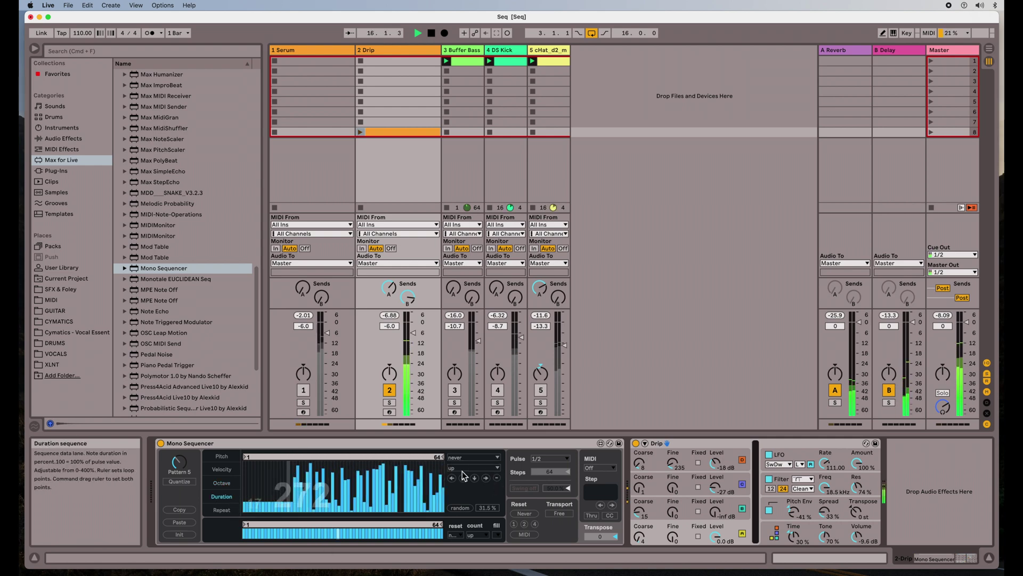
mouse_move(258, 501)
left_mouse_down()
mouse_move(329, 485)
mouse_move(448, 503)
mouse_move(390, 499)
mouse_move(427, 491)
mouse_move(445, 493)
mouse_move(337, 510)
left_mouse_up()
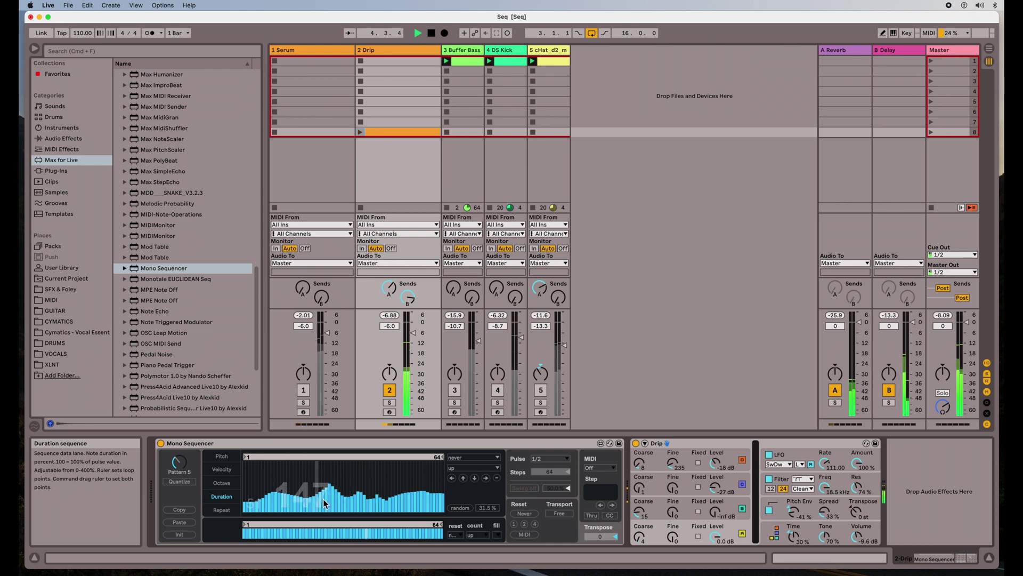
Step: Return to the pitch lane and adjust the pitch value around step 23
left_click(224, 456)
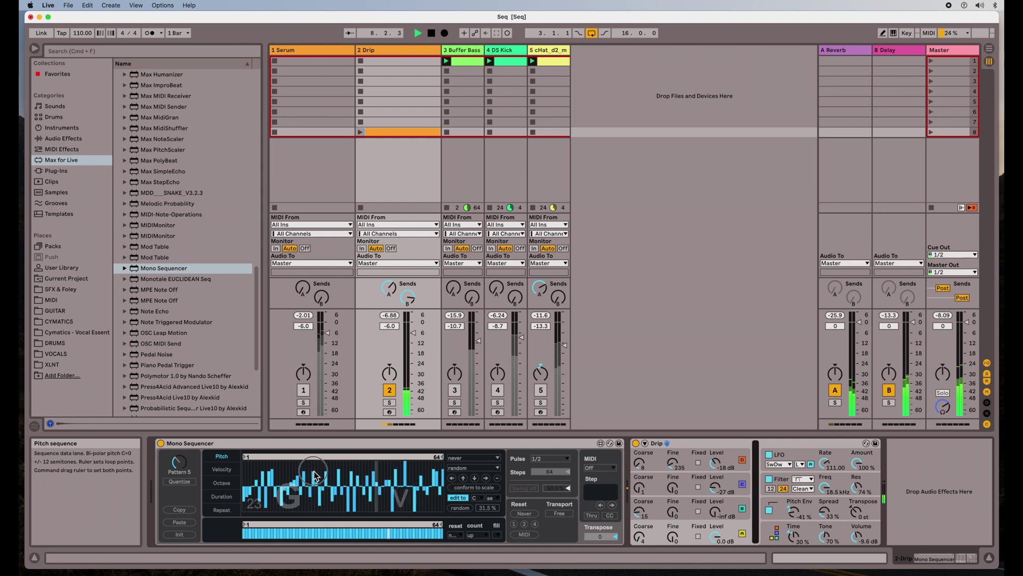
mouse_move(315, 477)
left_mouse_down()
mouse_move(315, 502)
mouse_move(316, 491)
left_mouse_up()
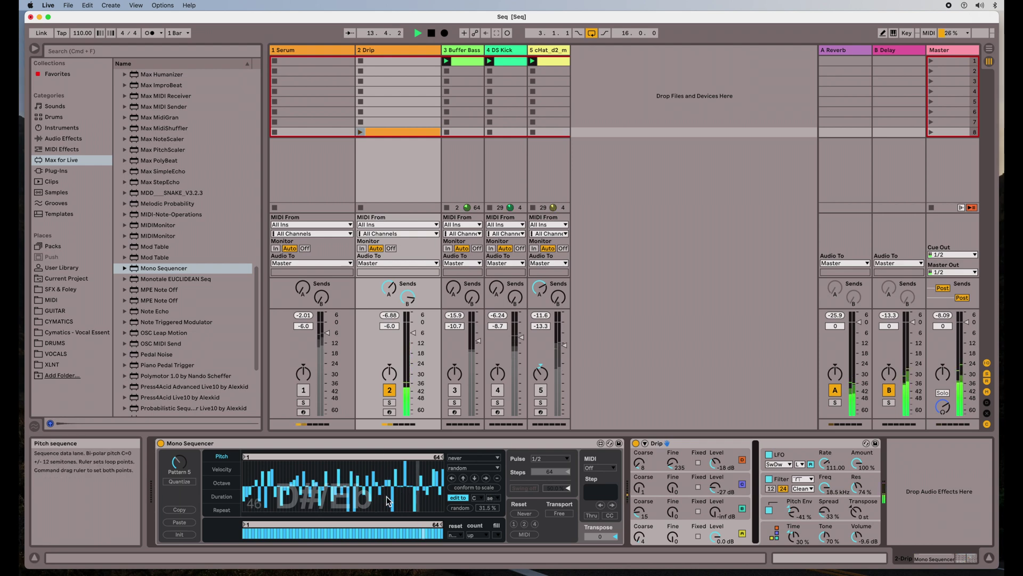
Step: Activate the Serum track and set the Drip track's volume to -5.0 dB
left_click(302, 392)
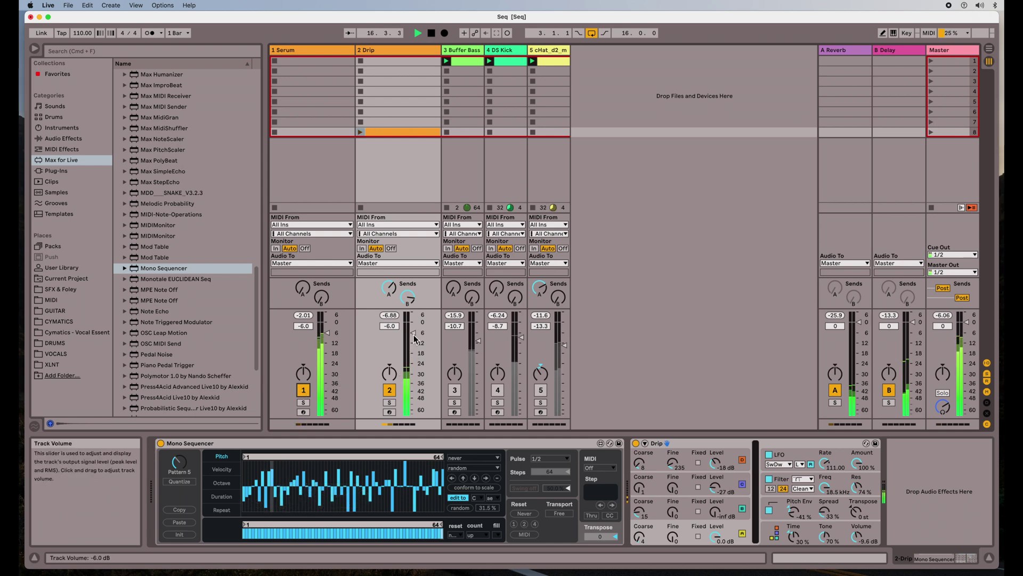
left_click_drag(419, 349, 419, 345)
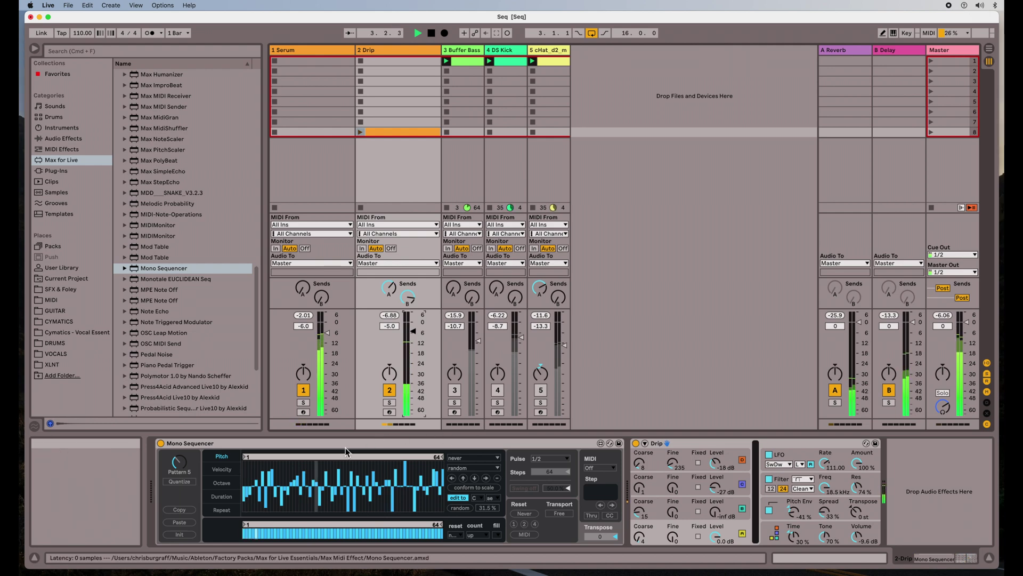
Step: Show the Serum track's devices and launch the first scene
left_click(398, 53)
left_click(352, 55)
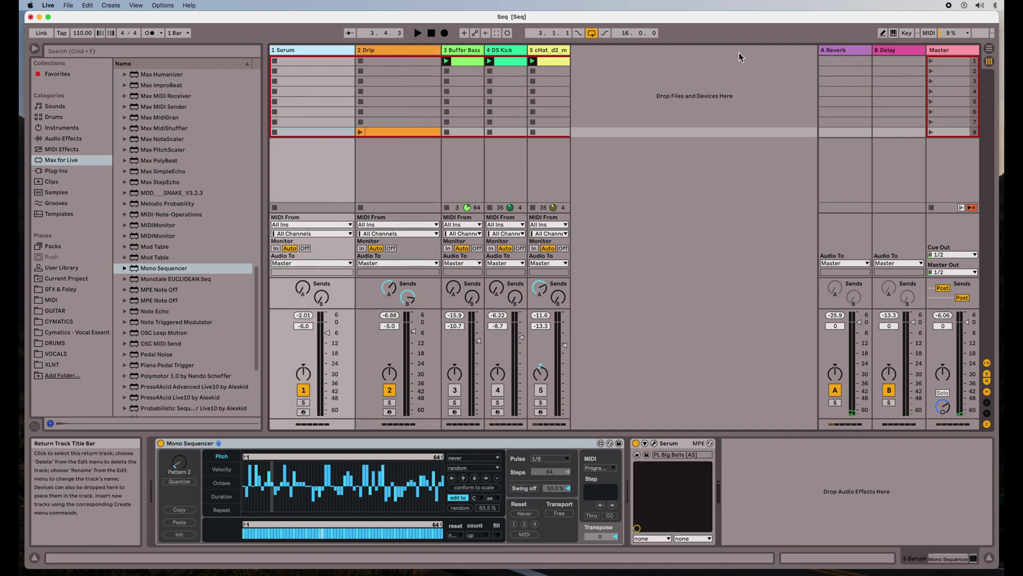
left_click(931, 59)
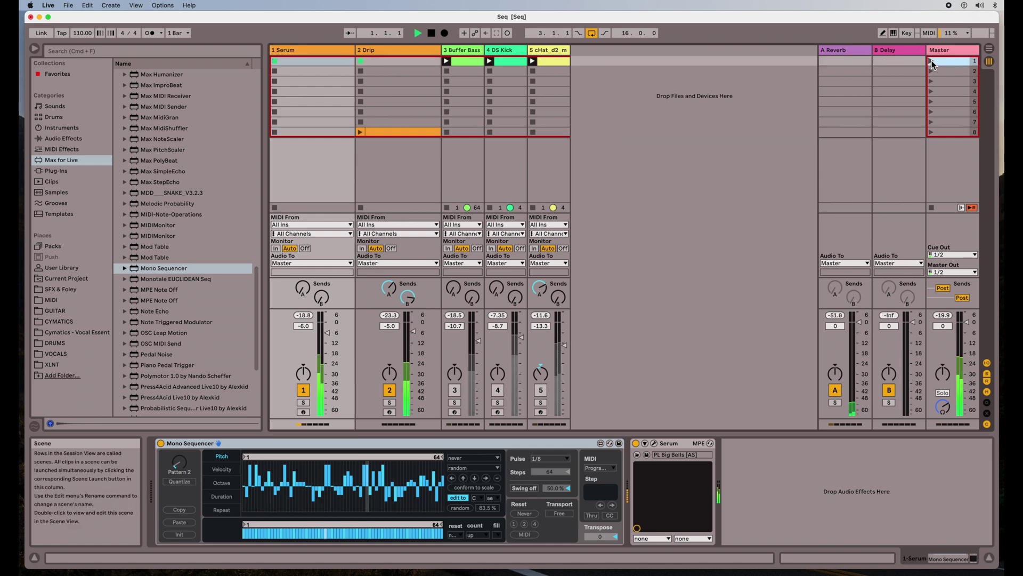
Step: Activate the Buffer Bass, DS Kick and cHat tracks and relaunch the first scene
left_click(540, 389)
left_click(497, 389)
left_click(456, 392)
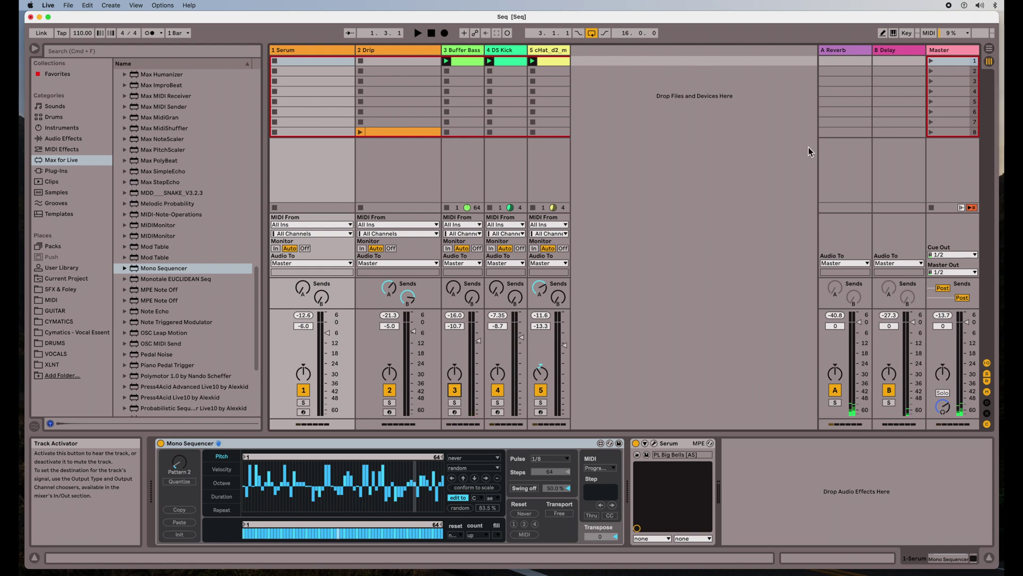
left_click(931, 61)
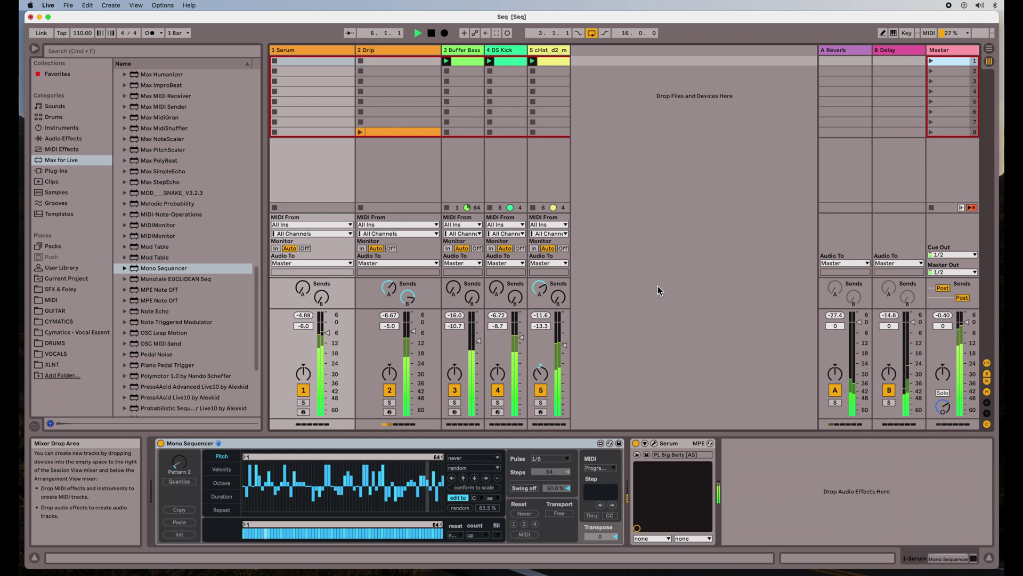
Step: Examine the Drip and Serum tracks' sequencer patterns in turn during playback and stop the transport
left_click(419, 49)
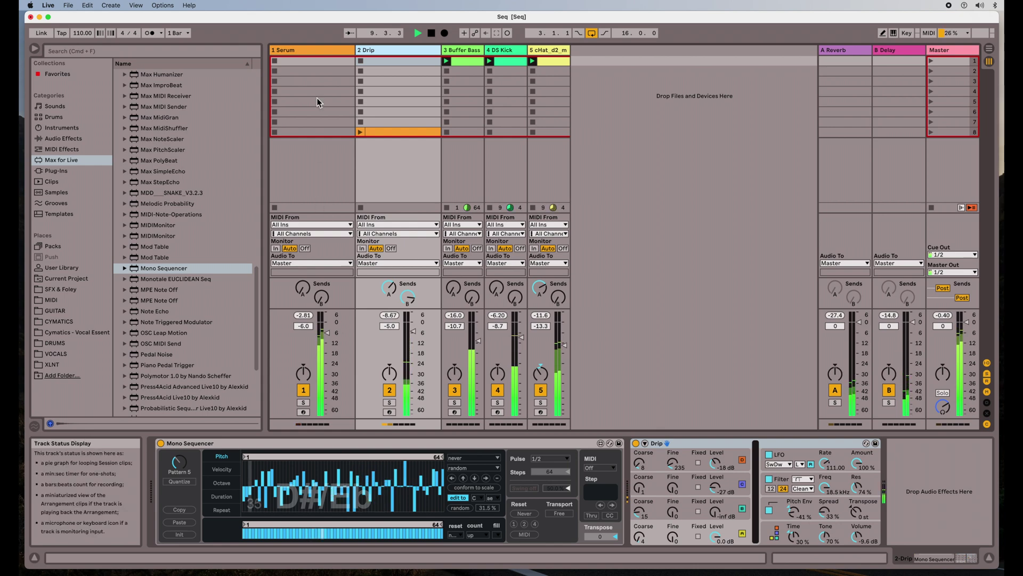
left_click(316, 48)
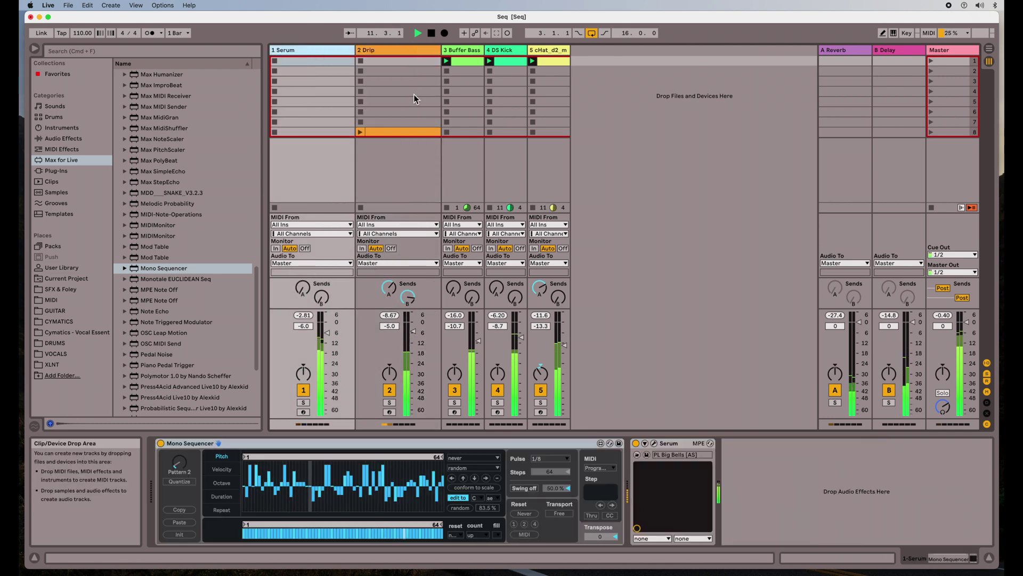
left_click(432, 35)
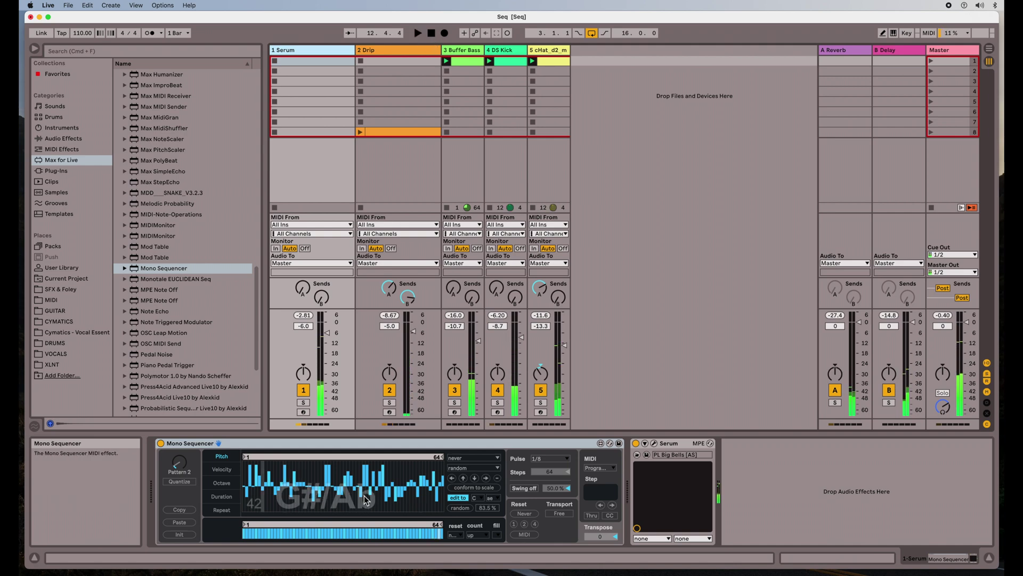